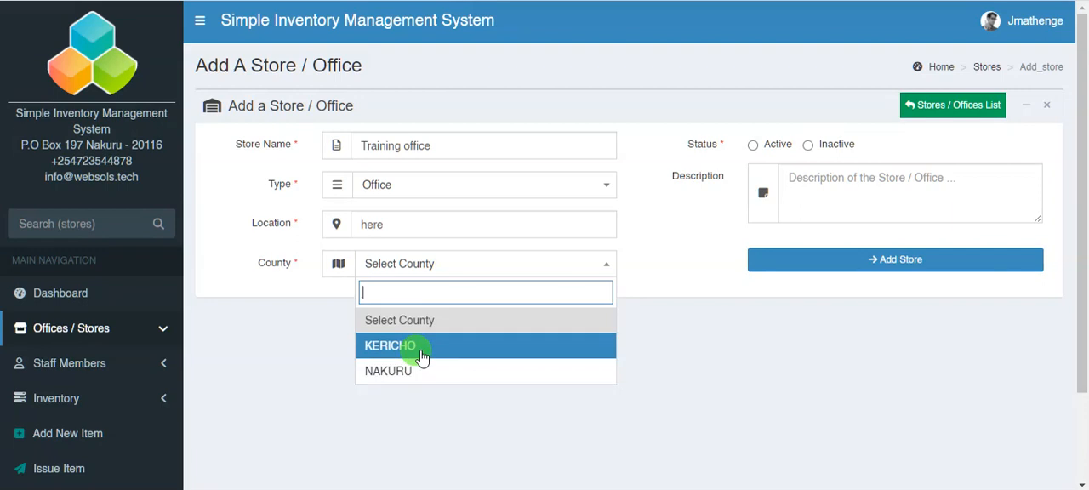
- Set the Training office's county to KERICHO and status to Active, and submit the new office
{"action": "left_click", "coordinate": [420, 346]}
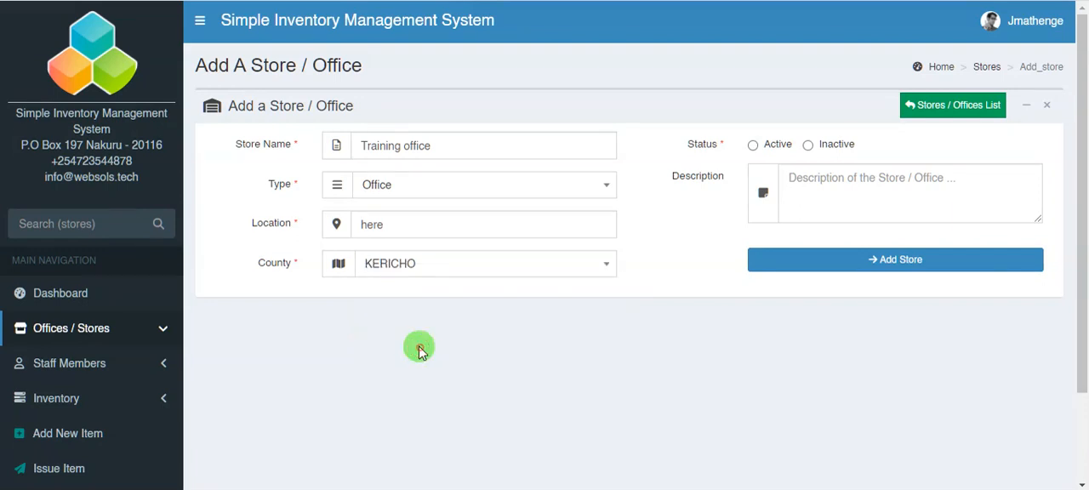
{"action": "left_click", "coordinate": [754, 145]}
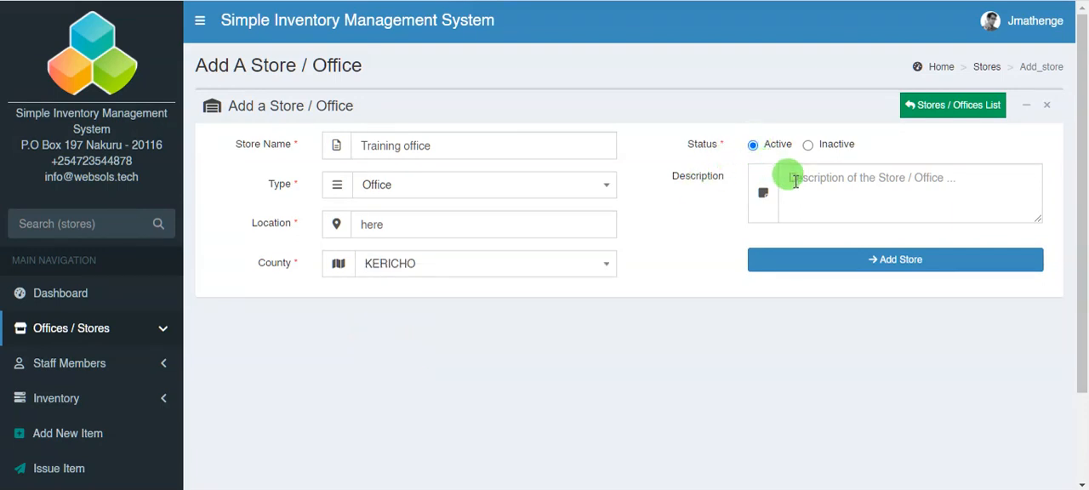
{"action": "left_click", "coordinate": [857, 266]}
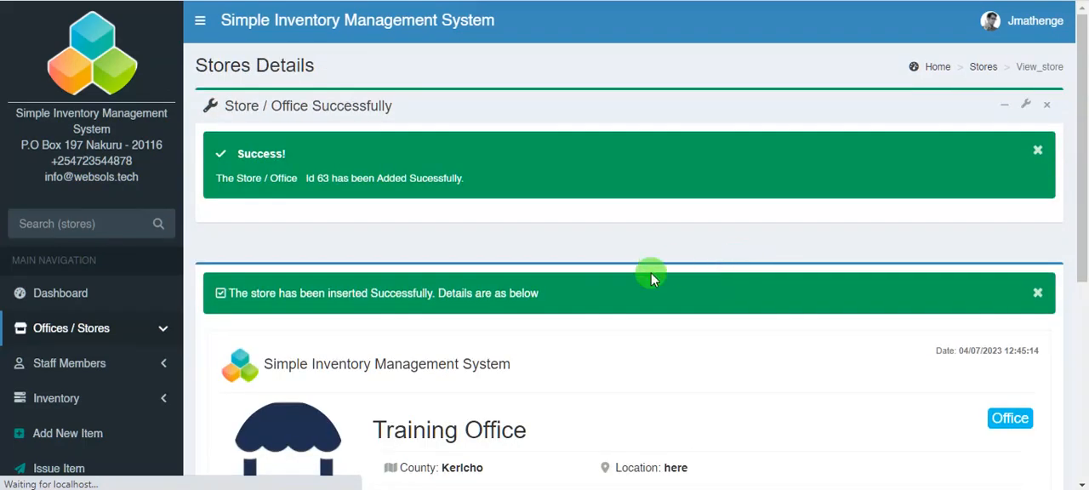
{"action": "scroll", "coordinate": [637, 281], "scroll_direction": "down", "scroll_amount": 4}
{"action": "scroll", "coordinate": [619, 295], "scroll_direction": "down", "scroll_amount": 1}
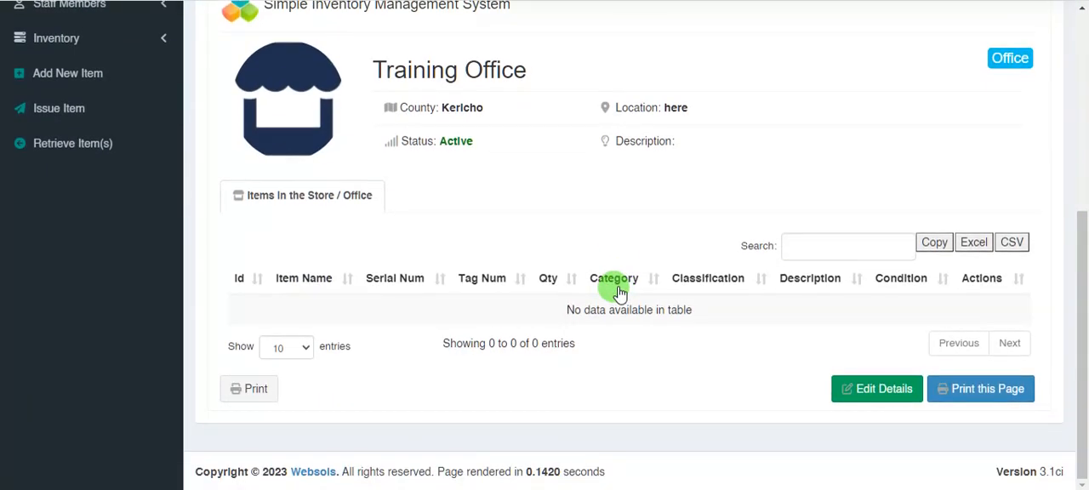
{"action": "scroll", "coordinate": [625, 328], "scroll_direction": "up", "scroll_amount": 4}
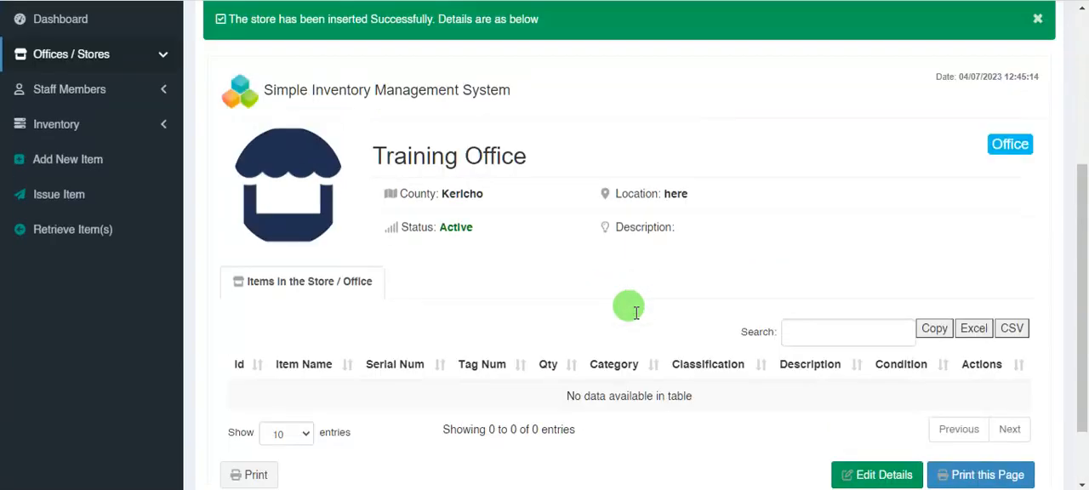
{"action": "scroll", "coordinate": [429, 297], "scroll_direction": "down", "scroll_amount": 2}
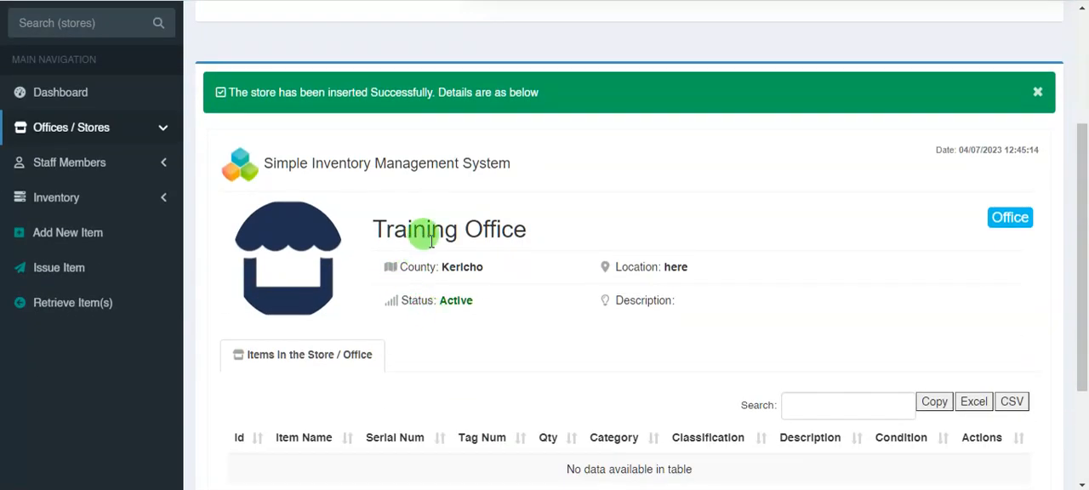
- Start another store / office record named Training Store with the type Store / Warehouse
{"action": "left_click", "coordinate": [77, 128]}
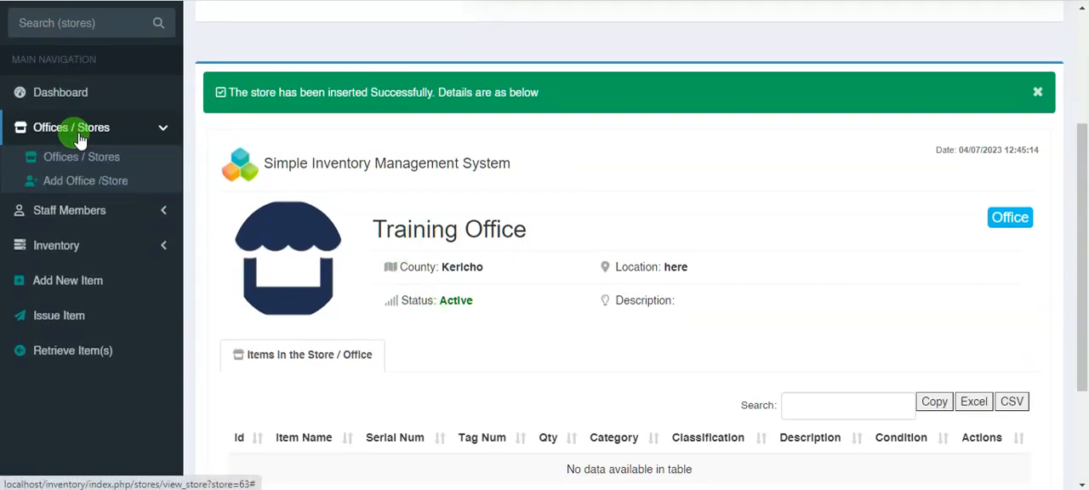
{"action": "left_click", "coordinate": [102, 187]}
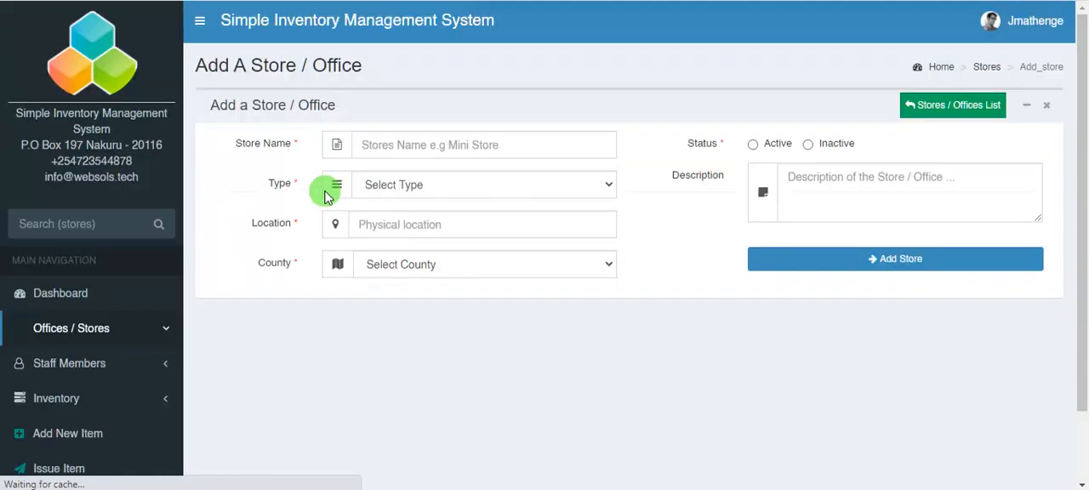
{"action": "left_click", "coordinate": [451, 147]}
{"action": "type", "text": "Tr"}
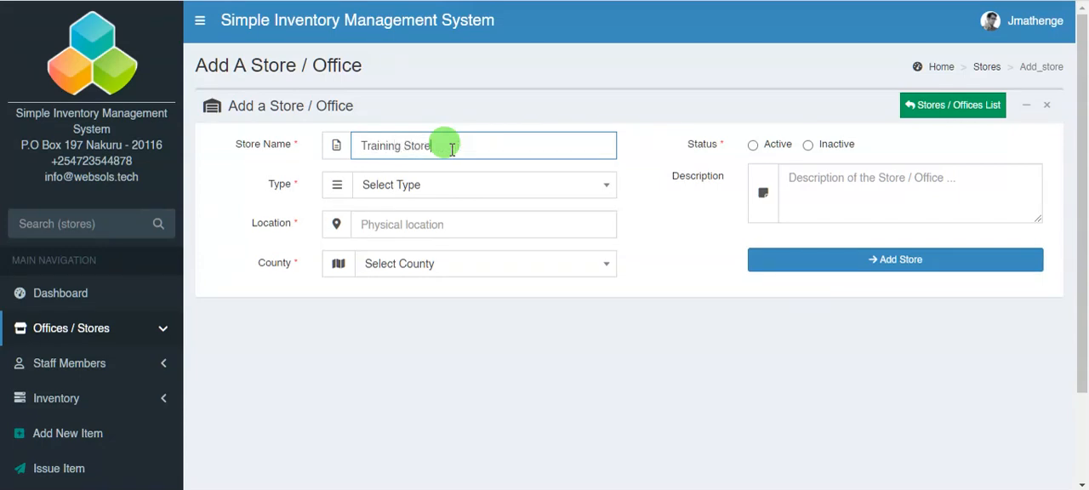
{"action": "type", "text": "aining Store"}
{"action": "left_click", "coordinate": [440, 183]}
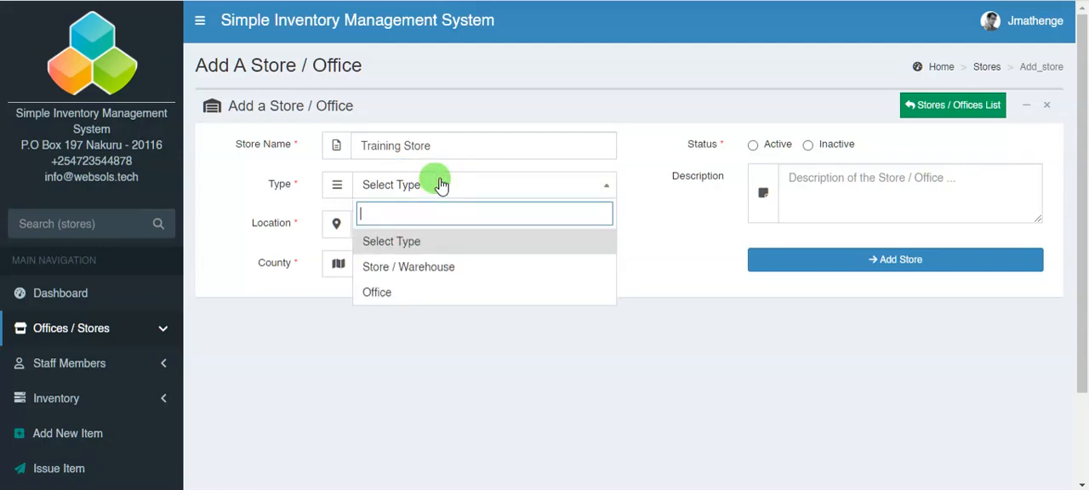
{"action": "left_click", "coordinate": [434, 267]}
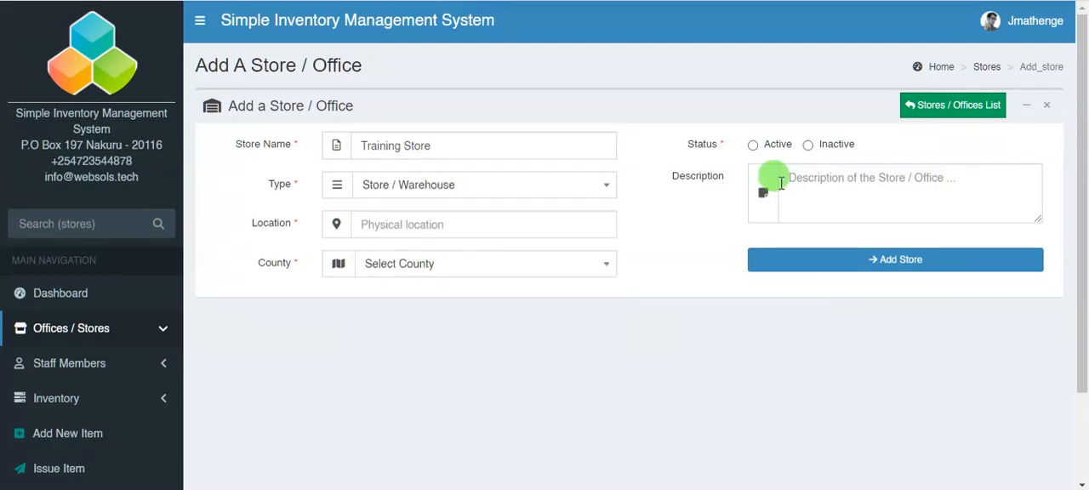
- Give the Training Store the location "In The nearby", county KERICHO and Active status, and submit it
{"action": "left_click", "coordinate": [444, 225]}
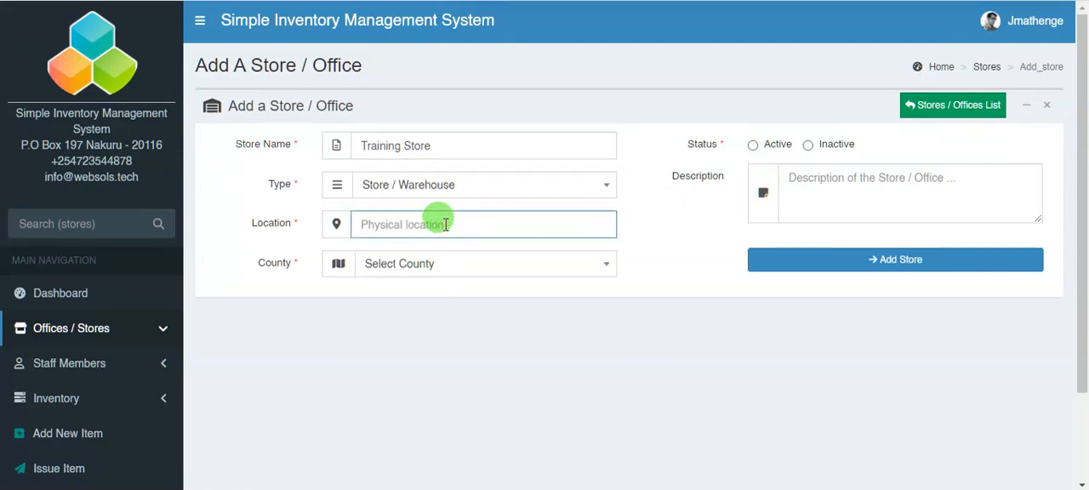
{"action": "type", "text": "In The nearby"}
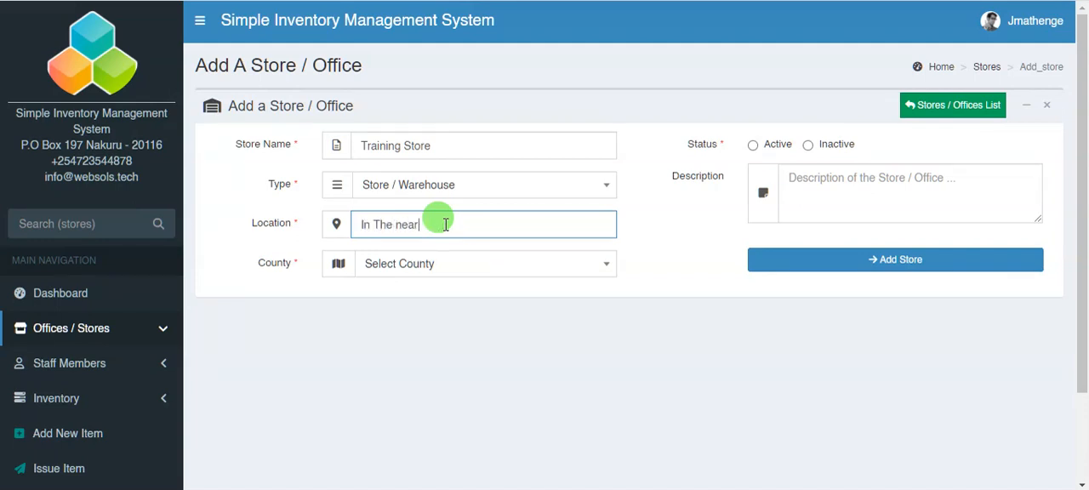
{"action": "left_click", "coordinate": [434, 267]}
{"action": "left_click", "coordinate": [444, 345]}
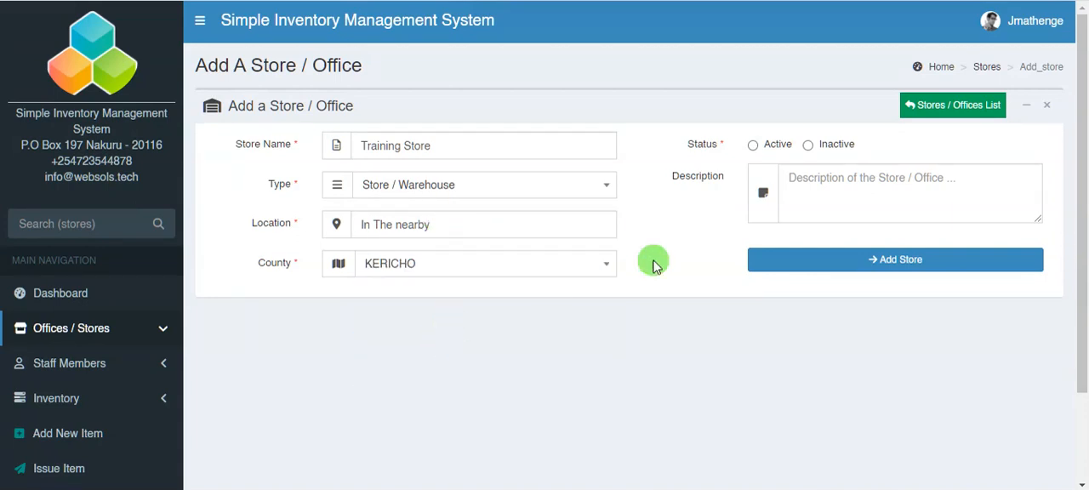
{"action": "left_click", "coordinate": [751, 144]}
{"action": "left_click", "coordinate": [853, 260]}
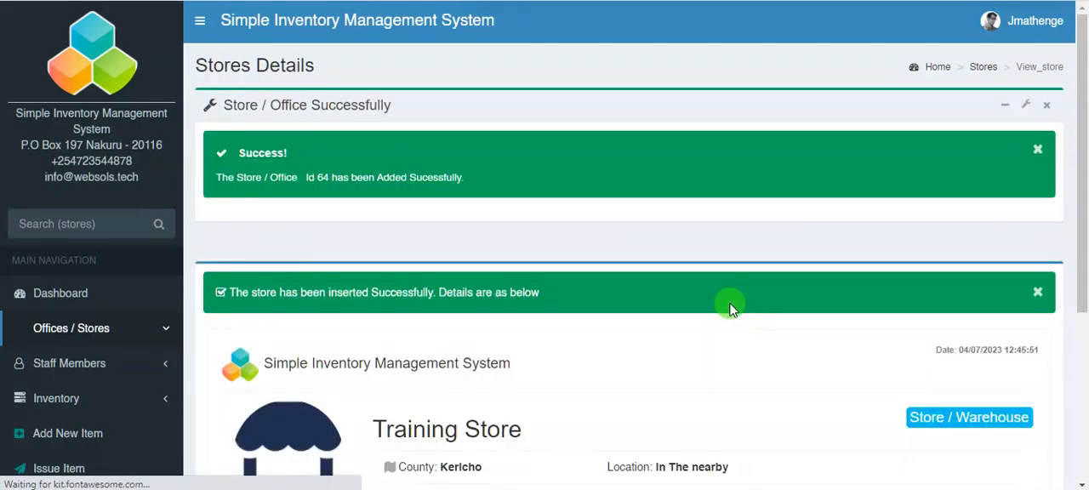
- Review the new Training Store's details and check the training task list on the PowerPoint slide
{"action": "scroll", "coordinate": [607, 274], "scroll_direction": "down", "scroll_amount": 3}
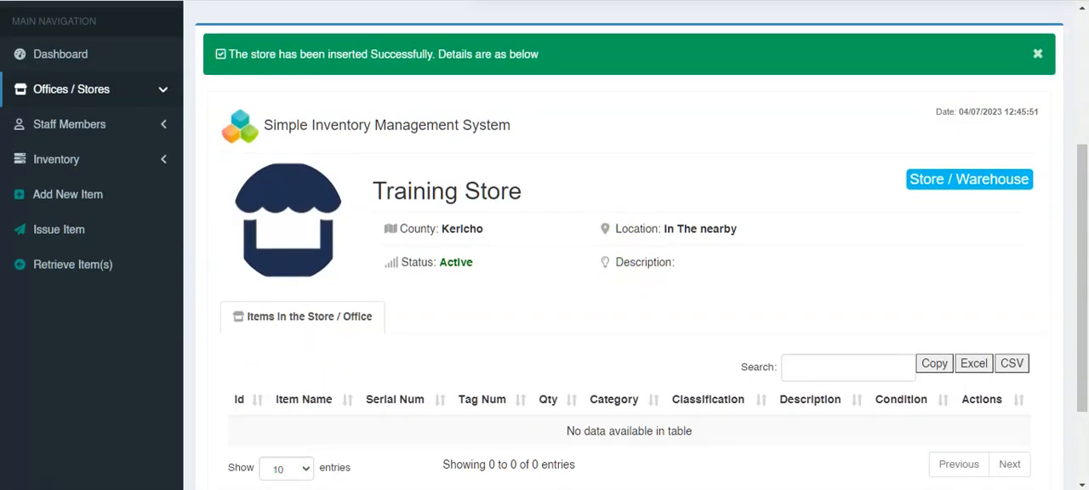
{"action": "left_click", "coordinate": [247, 488]}
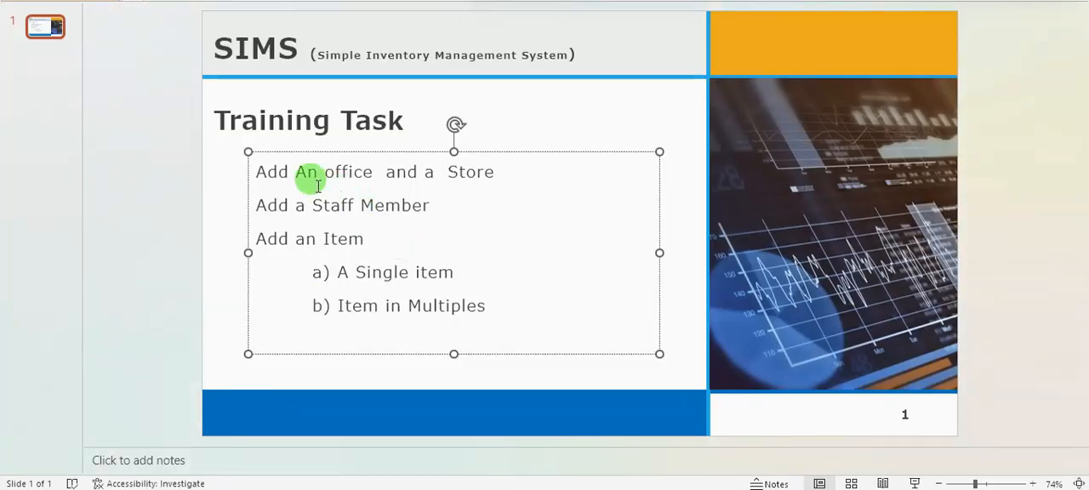
{"action": "left_click", "coordinate": [350, 170]}
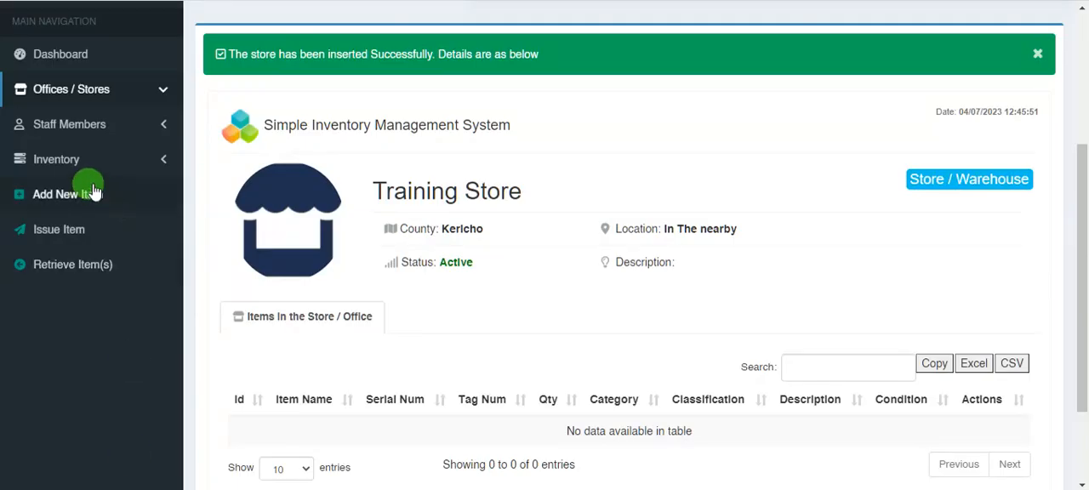
- In the browser's inventory system, start a new staff member record with the first name, surname and gender Male
{"action": "left_click", "coordinate": [86, 126]}
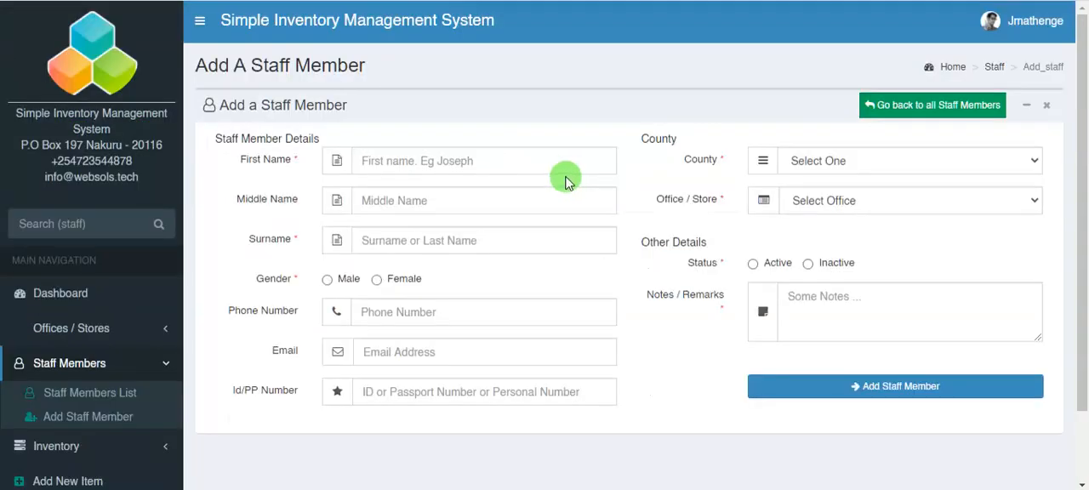
{"action": "left_click", "coordinate": [385, 161]}
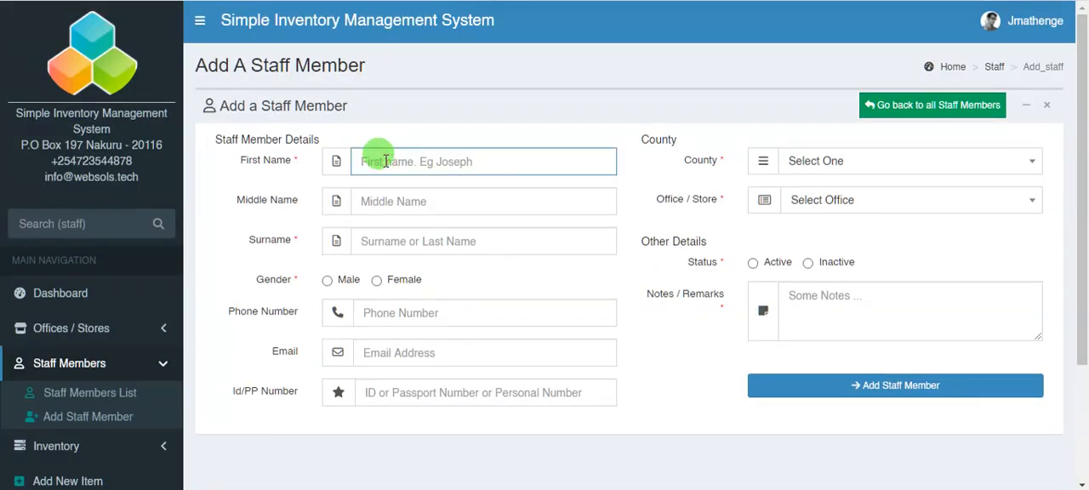
{"action": "type", "text": "My"}
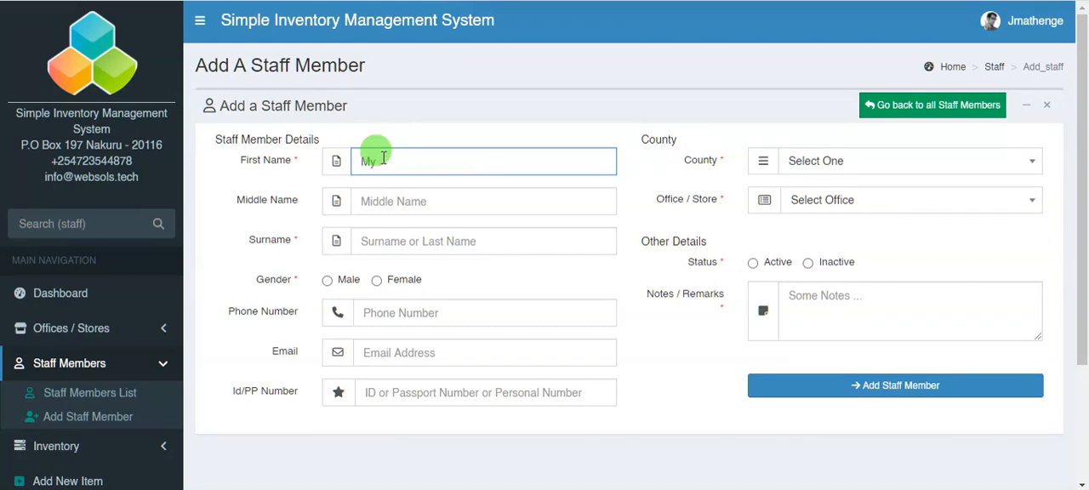
{"action": "left_click", "coordinate": [375, 232]}
{"action": "type", "text": "Viewer"}
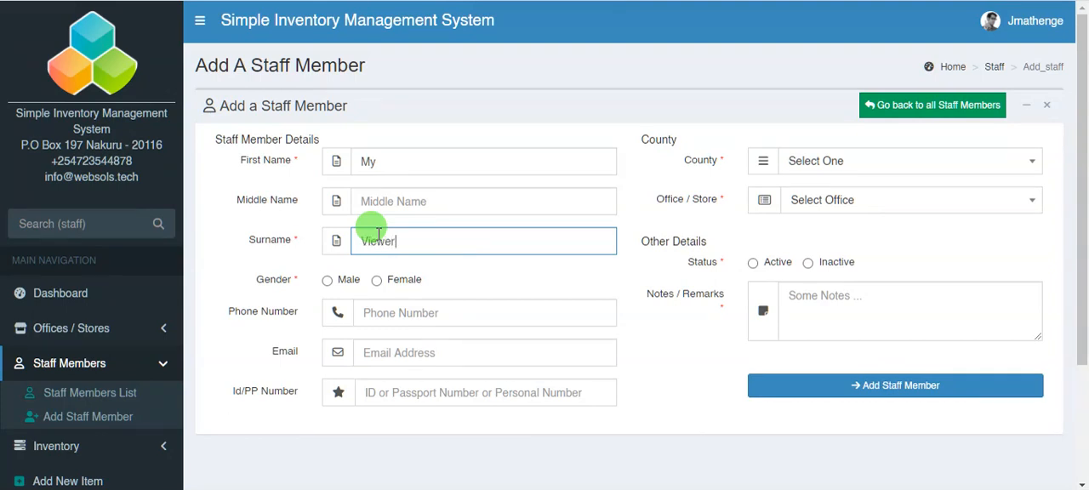
{"action": "left_click", "coordinate": [327, 279]}
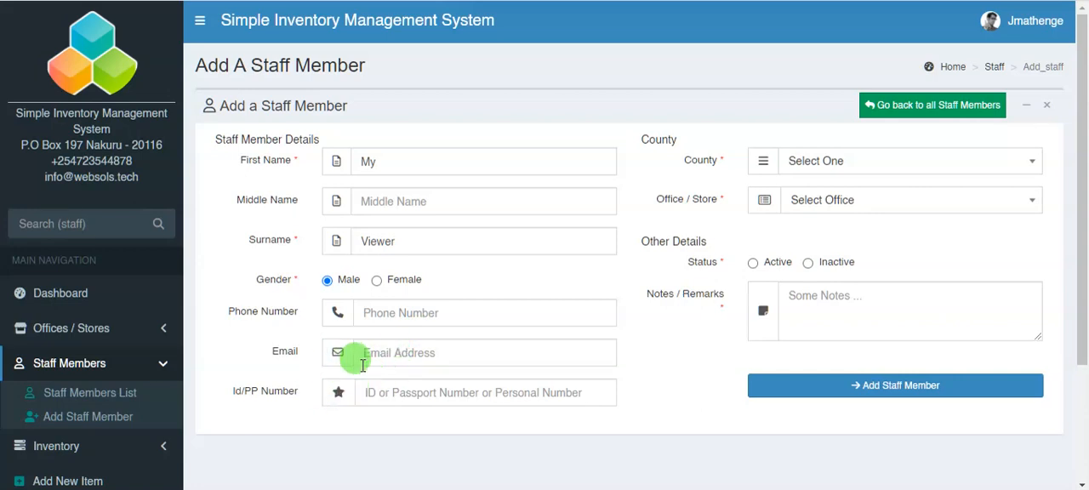
- Assign the staff member to county KERICHO and the Training office with Active status, and submit the record
{"action": "left_click", "coordinate": [822, 165]}
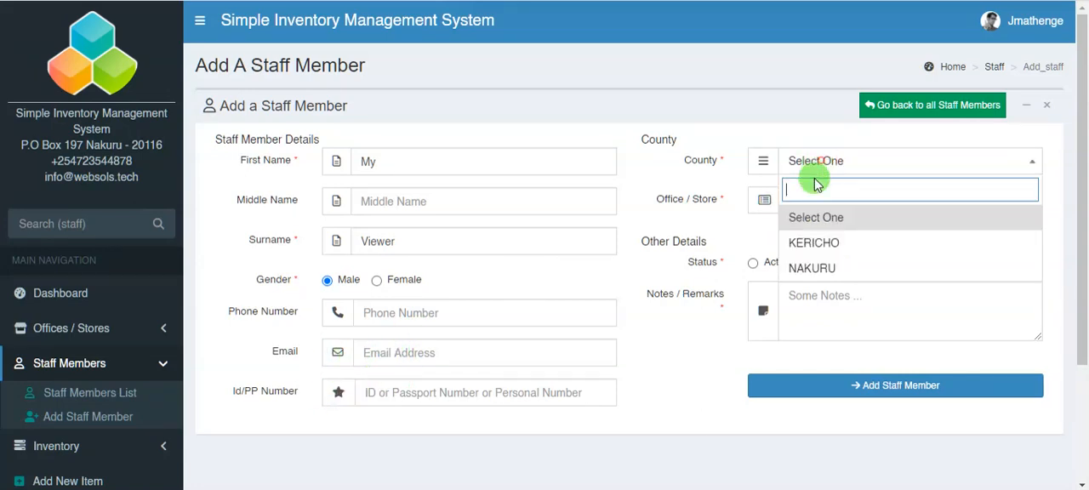
{"action": "left_click", "coordinate": [836, 244]}
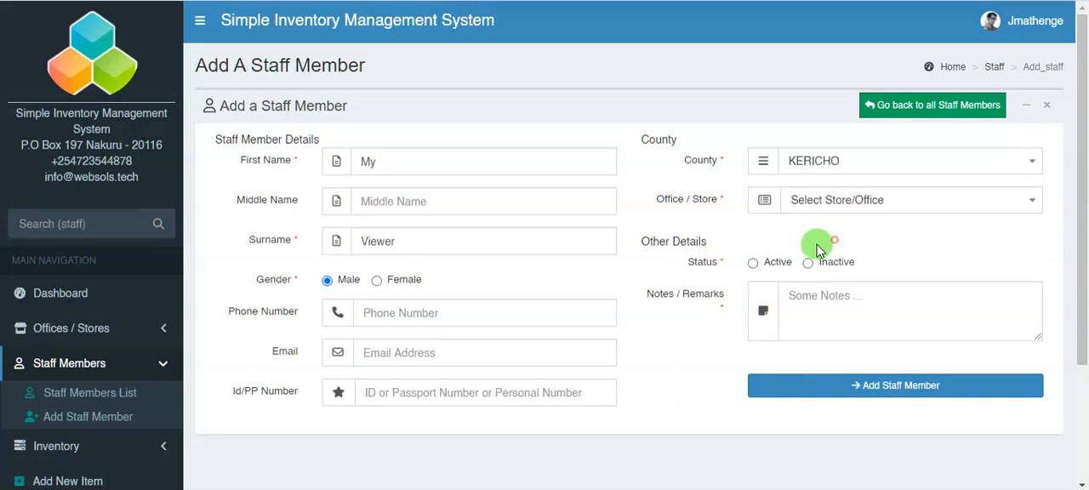
{"action": "left_click", "coordinate": [830, 210]}
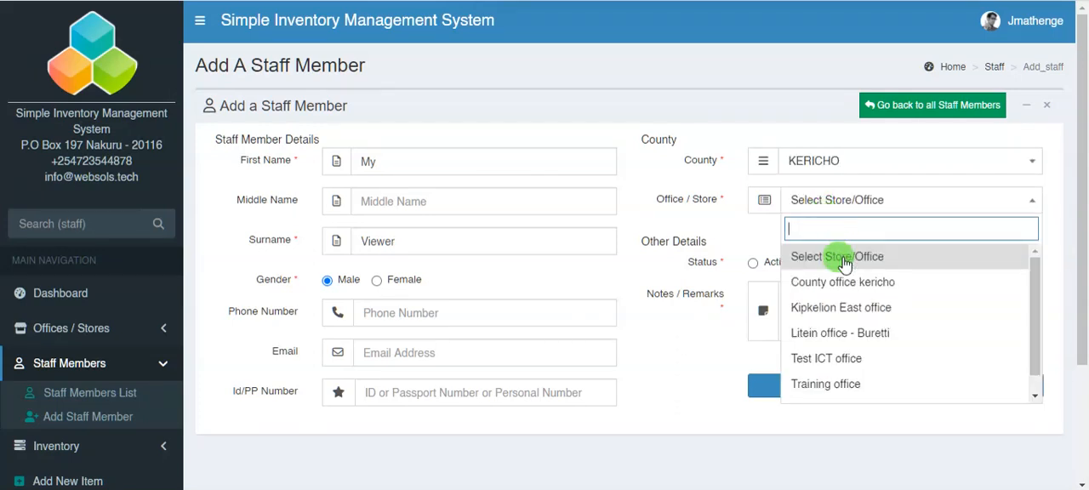
{"action": "left_click", "coordinate": [856, 382]}
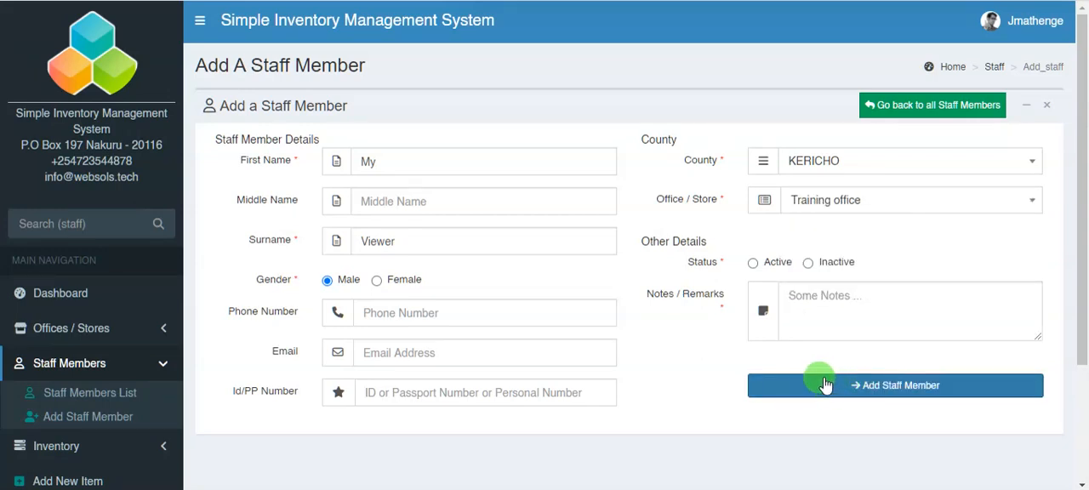
{"action": "left_click", "coordinate": [753, 263]}
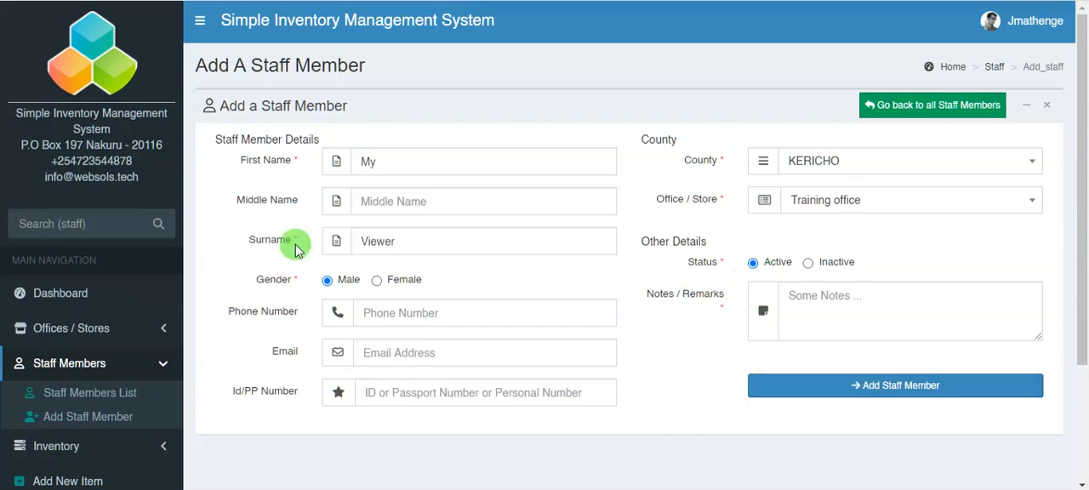
{"action": "left_click", "coordinate": [752, 398]}
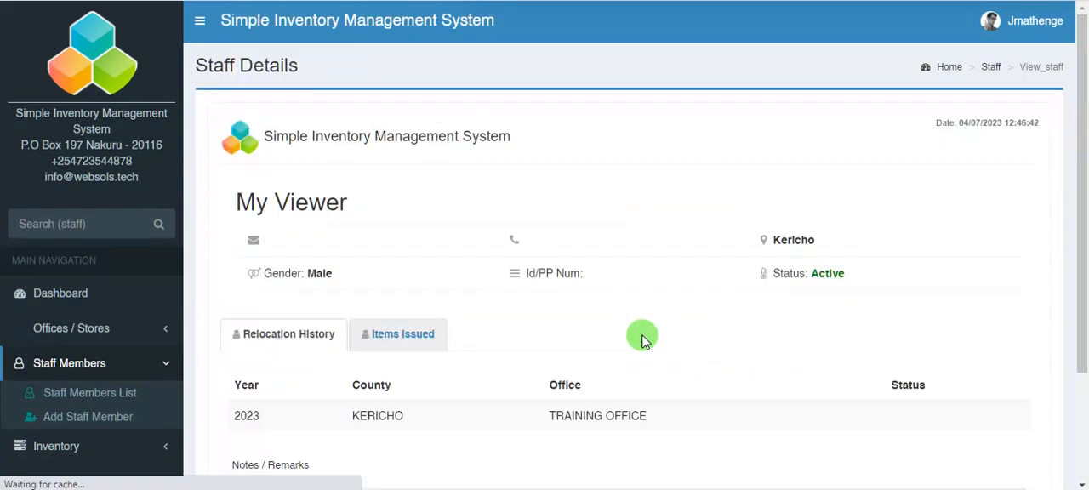
{"action": "scroll", "coordinate": [396, 248], "scroll_direction": "down", "scroll_amount": 3}
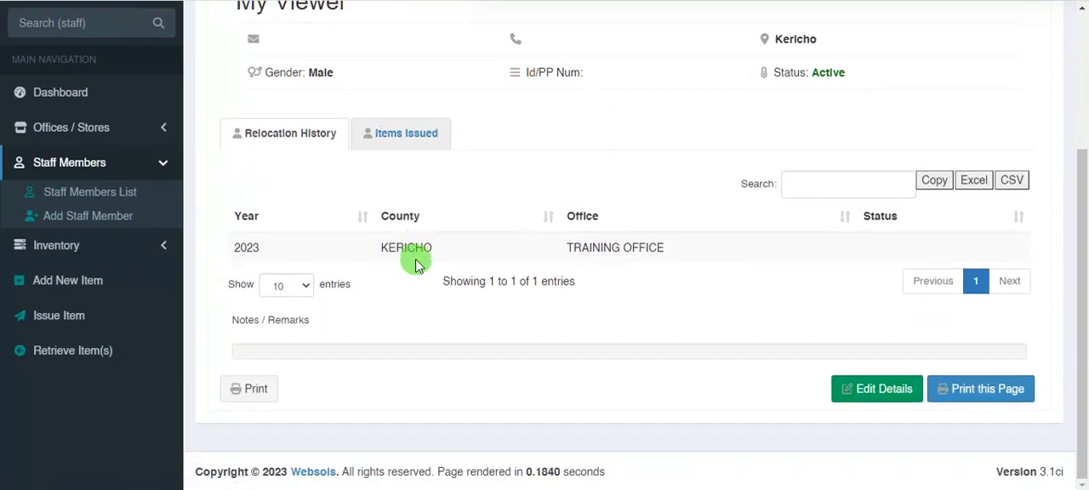
- Check the single-item task under Add an Item on the PowerPoint slide and return to the inventory system in the browser
{"action": "mouse_move", "coordinate": [87, 489]}
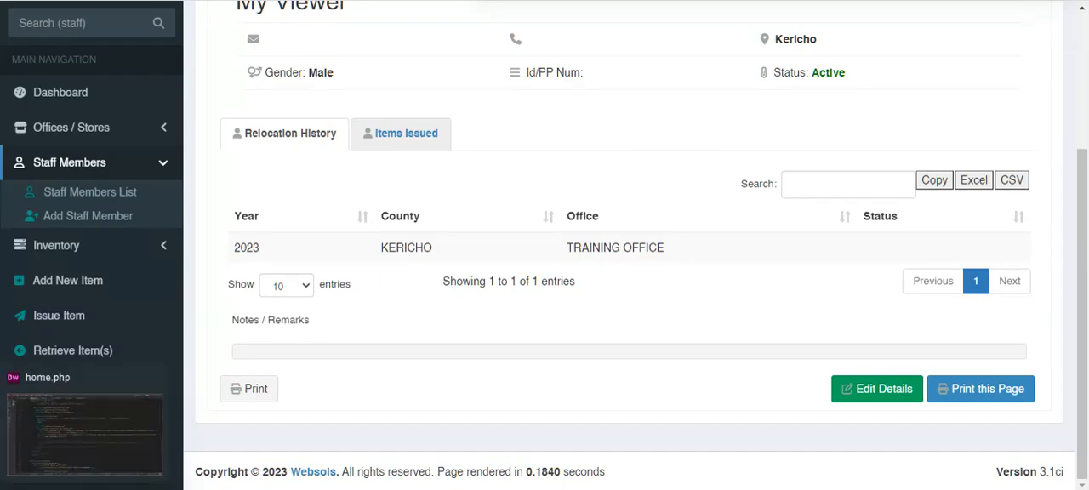
{"action": "left_click", "coordinate": [229, 489]}
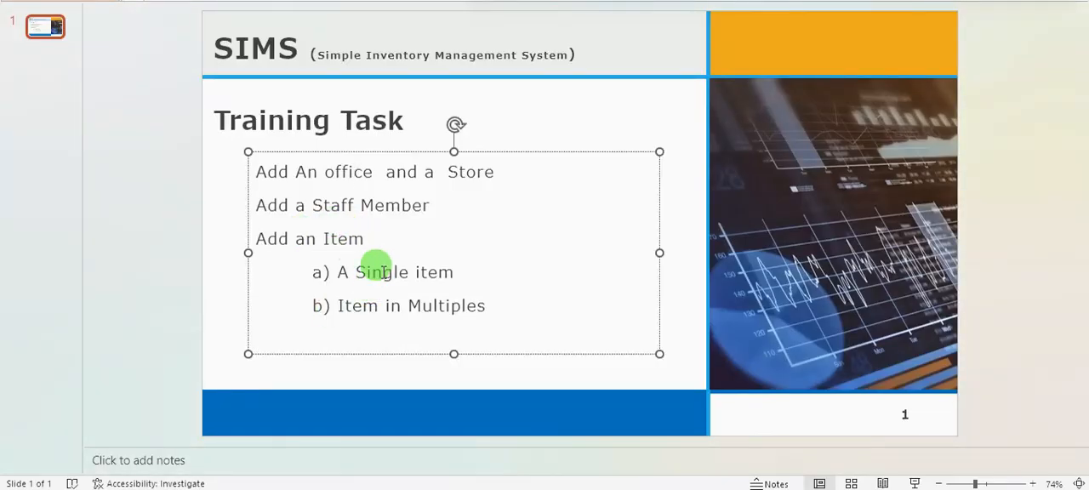
{"action": "left_click_drag", "start_coordinate": [337, 272], "coordinate": [453, 272]}
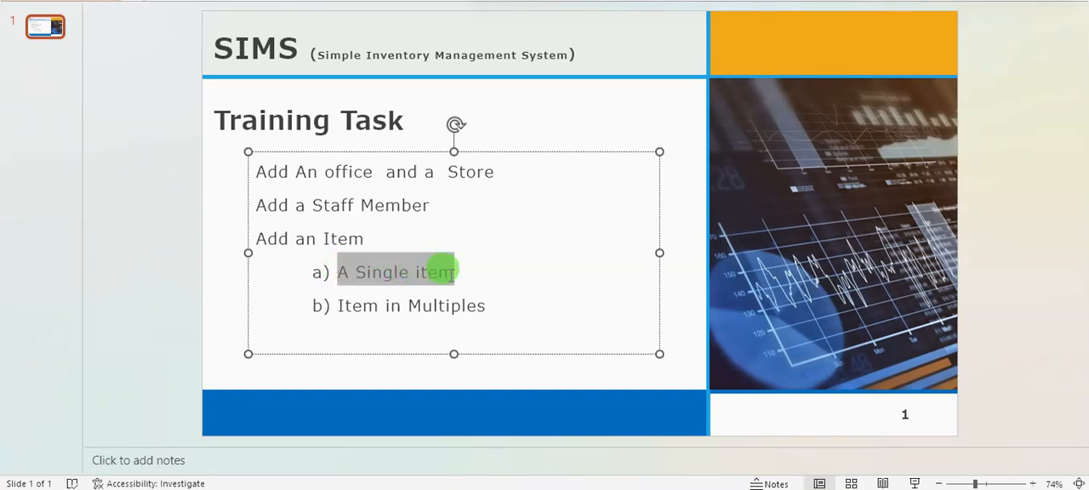
{"action": "left_click", "coordinate": [472, 273]}
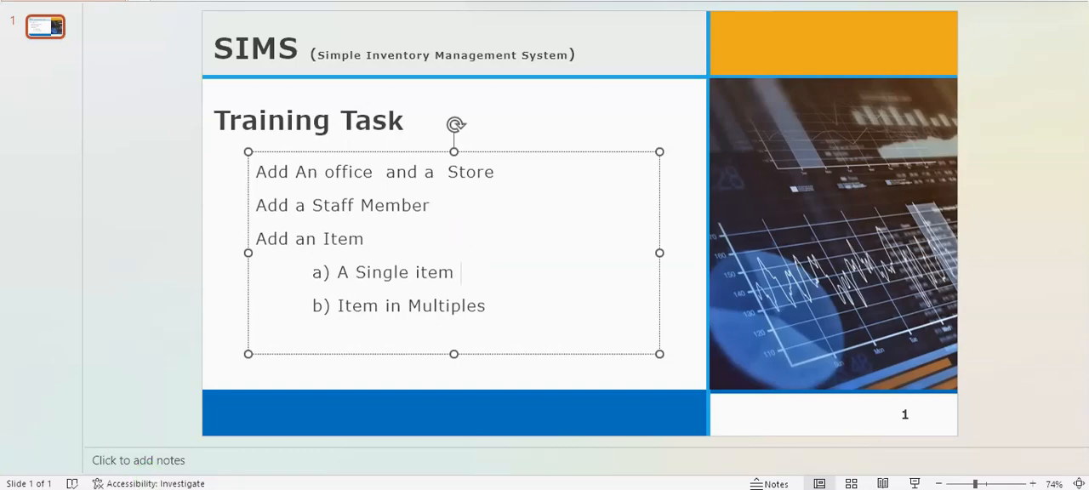
{"action": "mouse_move", "coordinate": [131, 489]}
{"action": "left_click", "coordinate": [136, 377]}
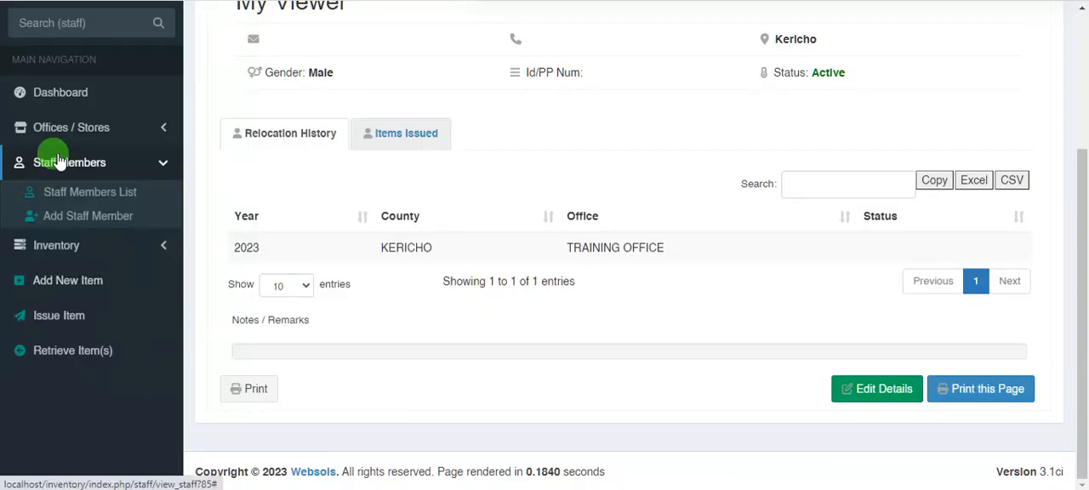
- Start a new inventory item named Kyocera printer with serial number 123456xc and quantity 1
{"action": "left_click", "coordinate": [75, 254]}
{"action": "left_click", "coordinate": [75, 302]}
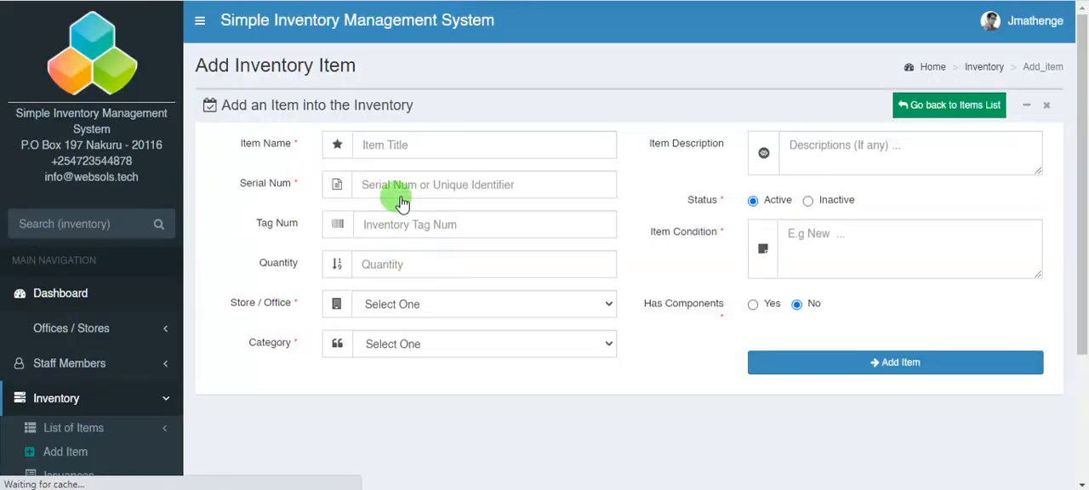
{"action": "left_click", "coordinate": [403, 145]}
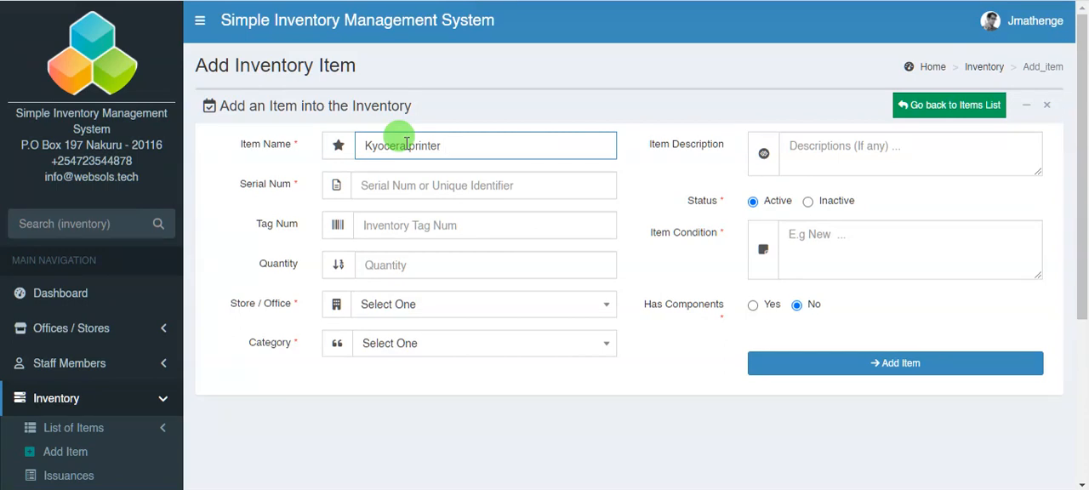
{"action": "left_click", "coordinate": [408, 184]}
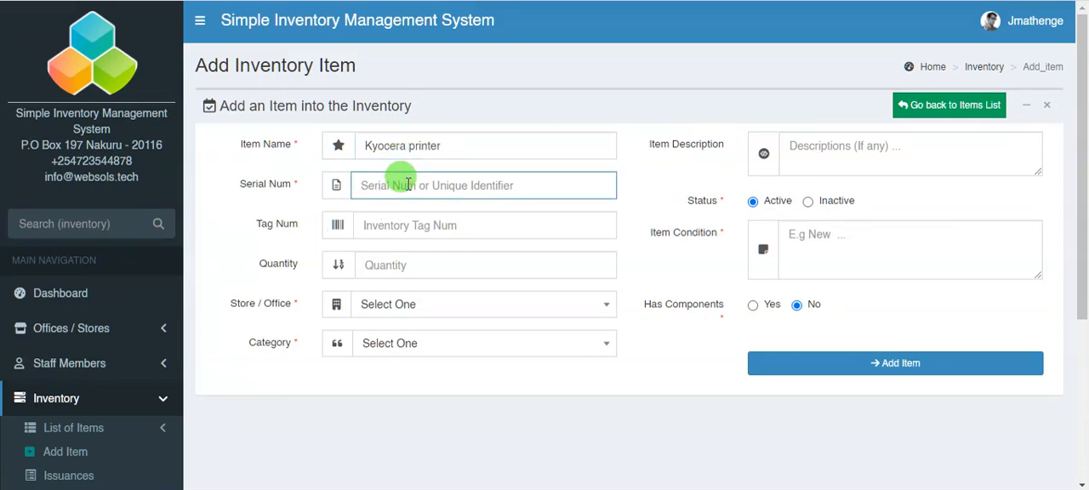
{"action": "type", "text": "1234"}
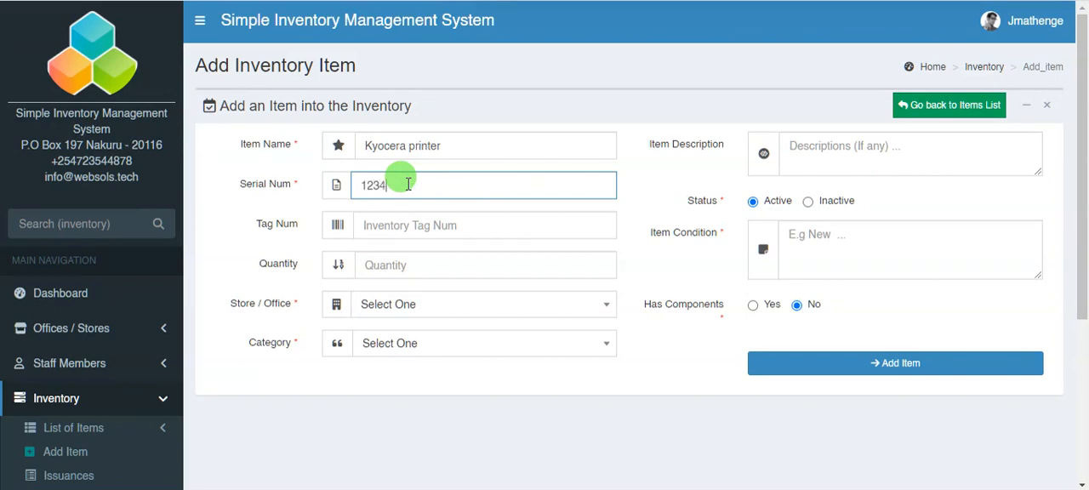
{"action": "type", "text": "56xc"}
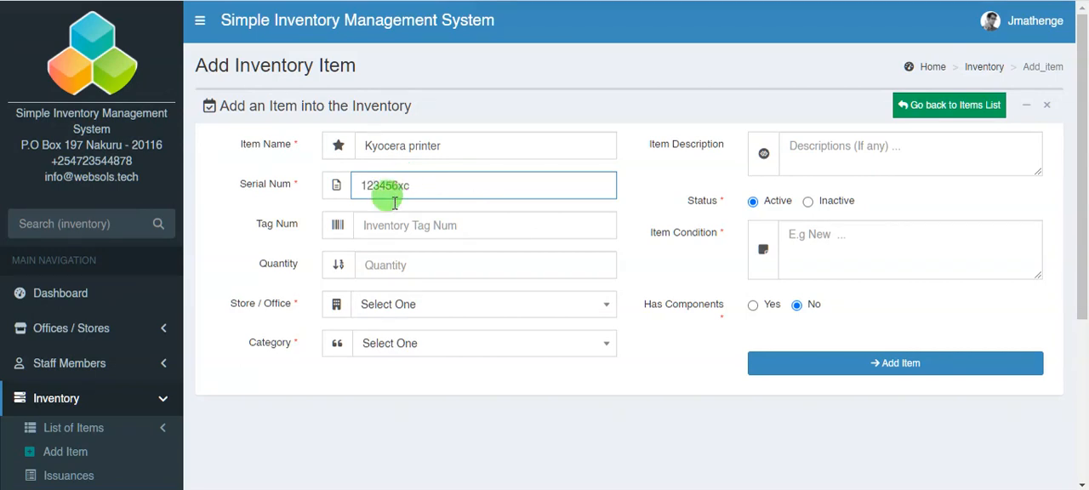
{"action": "left_click", "coordinate": [377, 227]}
{"action": "left_click", "coordinate": [398, 266]}
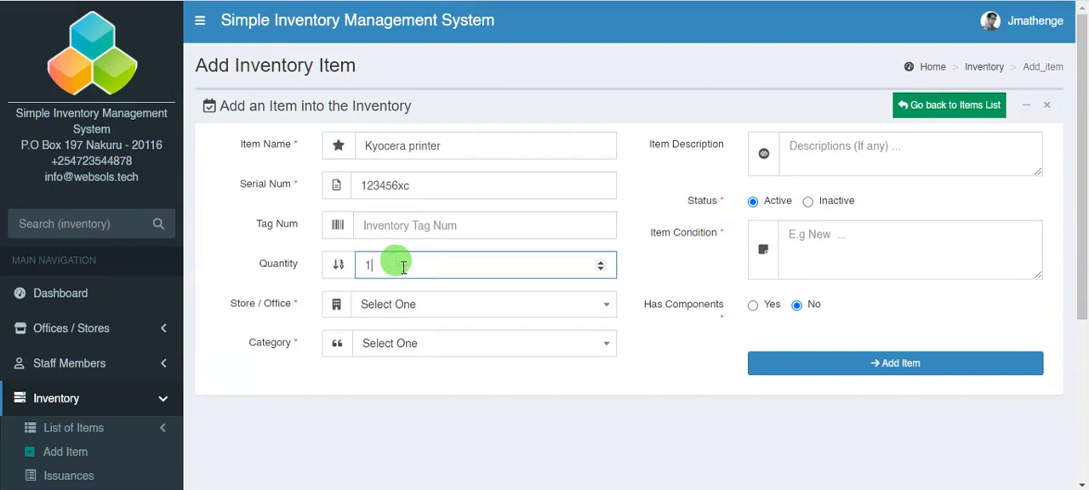
- Assign the printer to the Training Store and the Printers and Copiers category
{"action": "left_click", "coordinate": [414, 303]}
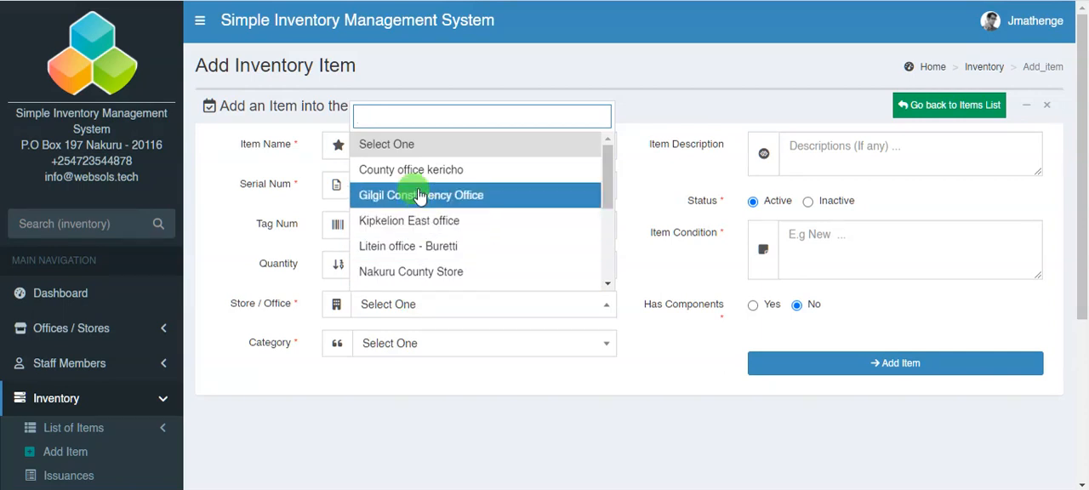
{"action": "scroll", "coordinate": [405, 255], "scroll_direction": "down", "scroll_amount": 1}
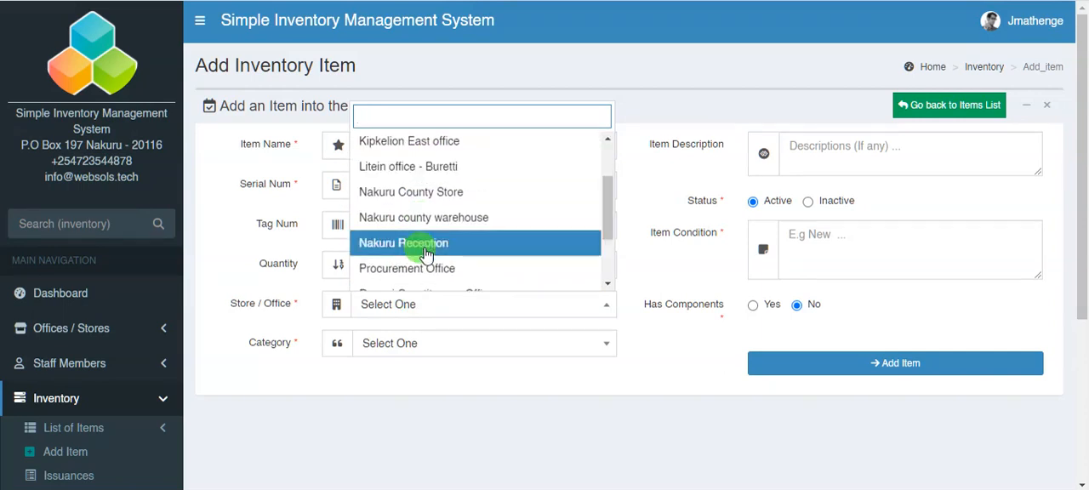
{"action": "scroll", "coordinate": [417, 247], "scroll_direction": "down", "scroll_amount": 1}
{"action": "scroll", "coordinate": [430, 264], "scroll_direction": "down", "scroll_amount": 1}
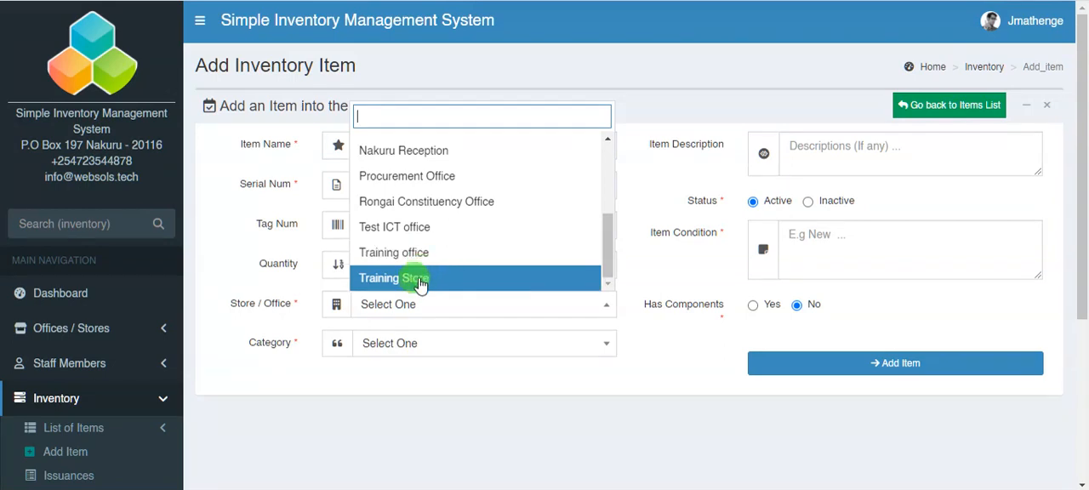
{"action": "left_click", "coordinate": [420, 280]}
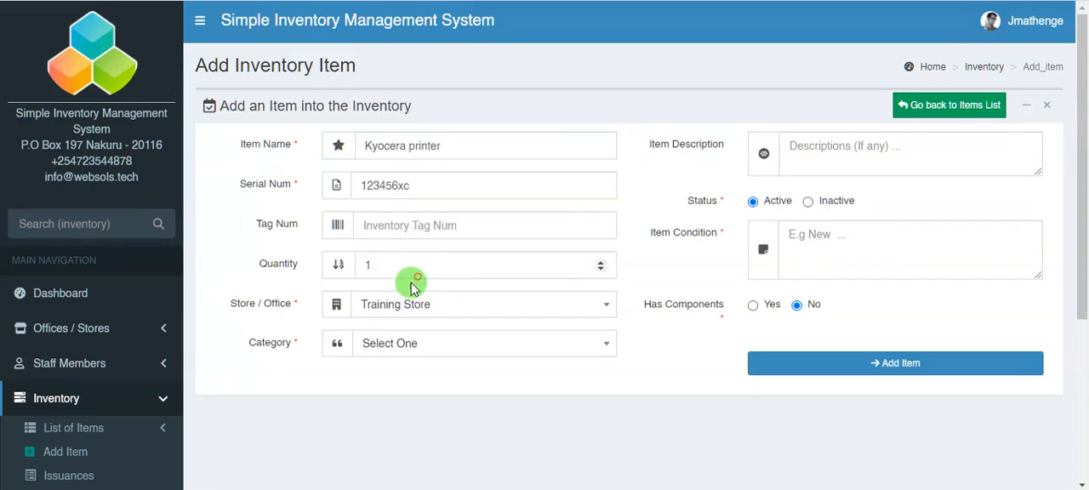
{"action": "left_click", "coordinate": [400, 347]}
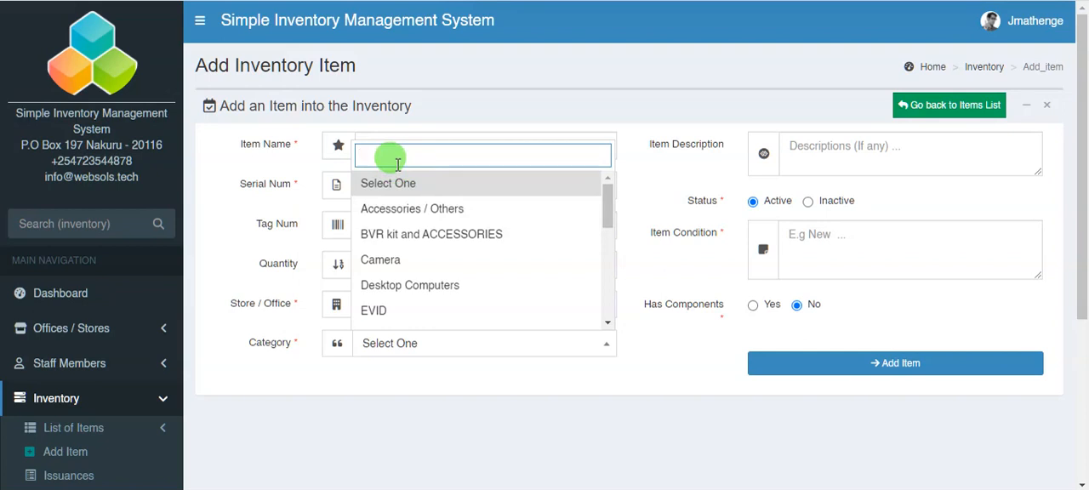
{"action": "type", "text": "pr"}
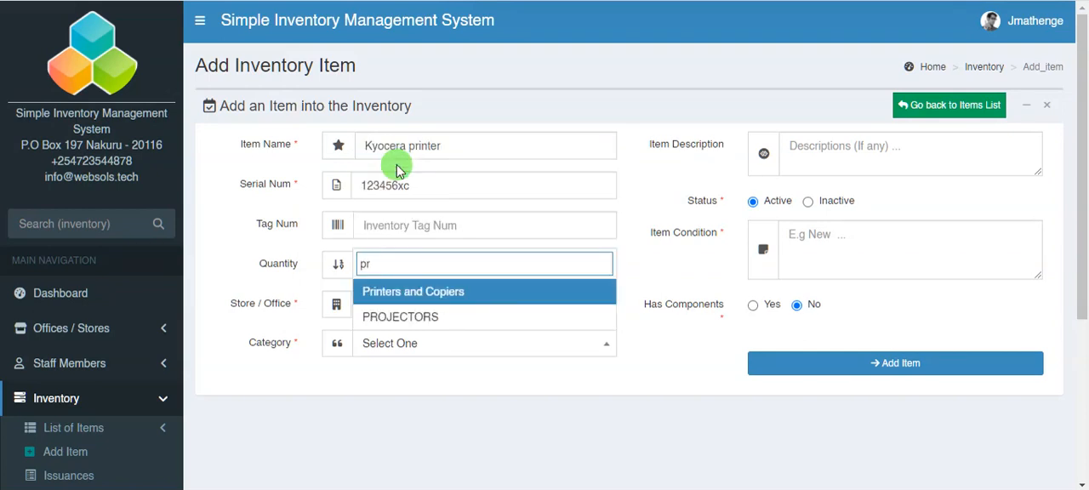
{"action": "left_click", "coordinate": [398, 291]}
- Describe the item as "new printer" and set its condition to New
{"action": "left_click", "coordinate": [812, 154]}
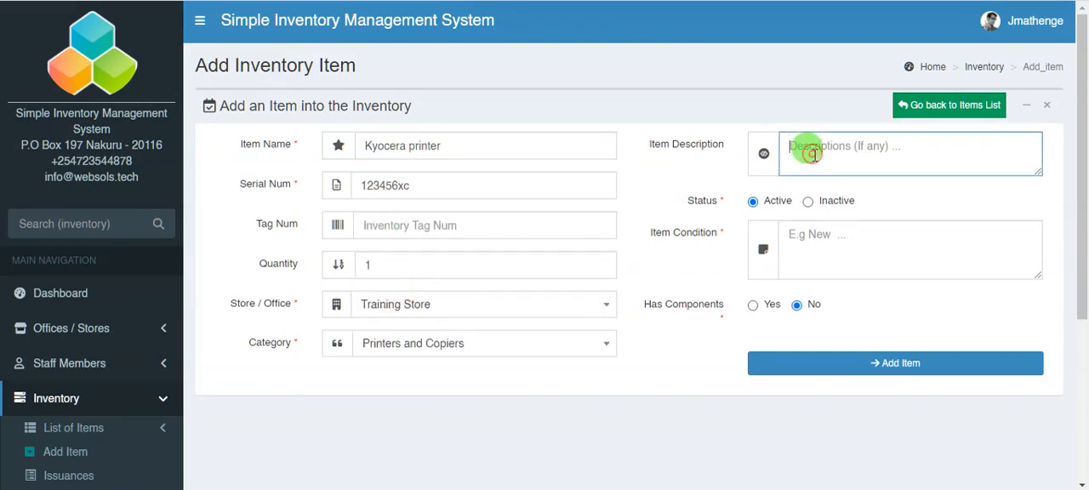
{"action": "type", "text": "new printer"}
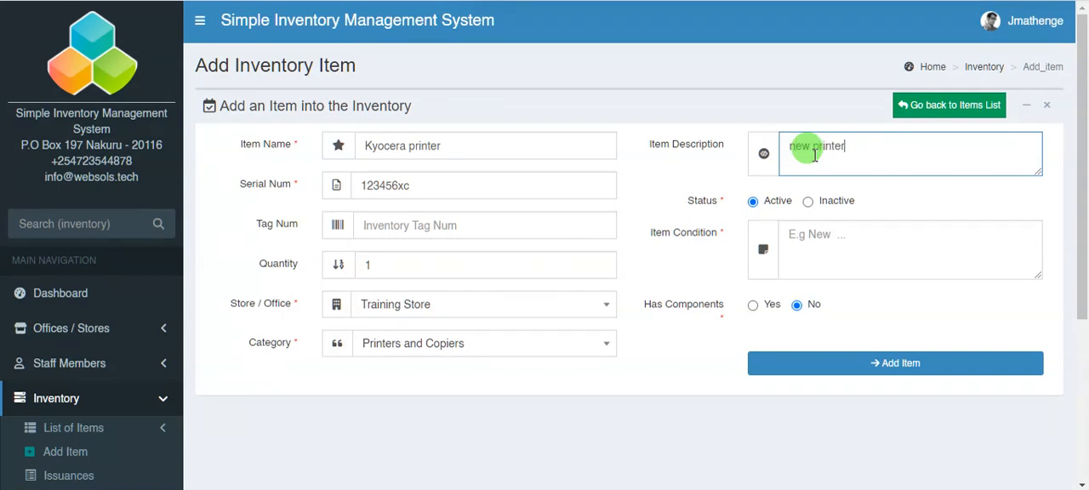
{"action": "left_click", "coordinate": [812, 232]}
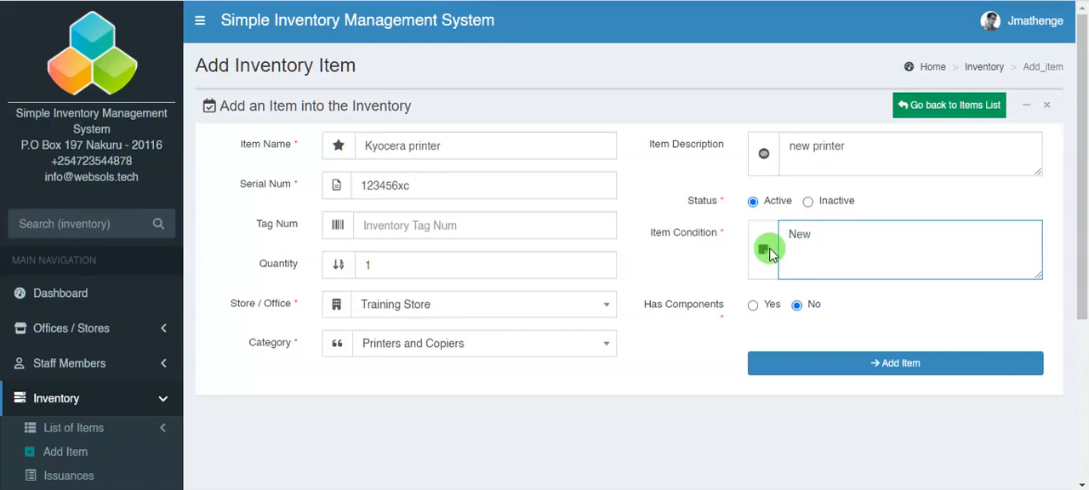
- Mark the printer as having components and list a paper feeder with quantity 1 as the first component
{"action": "left_click", "coordinate": [752, 308]}
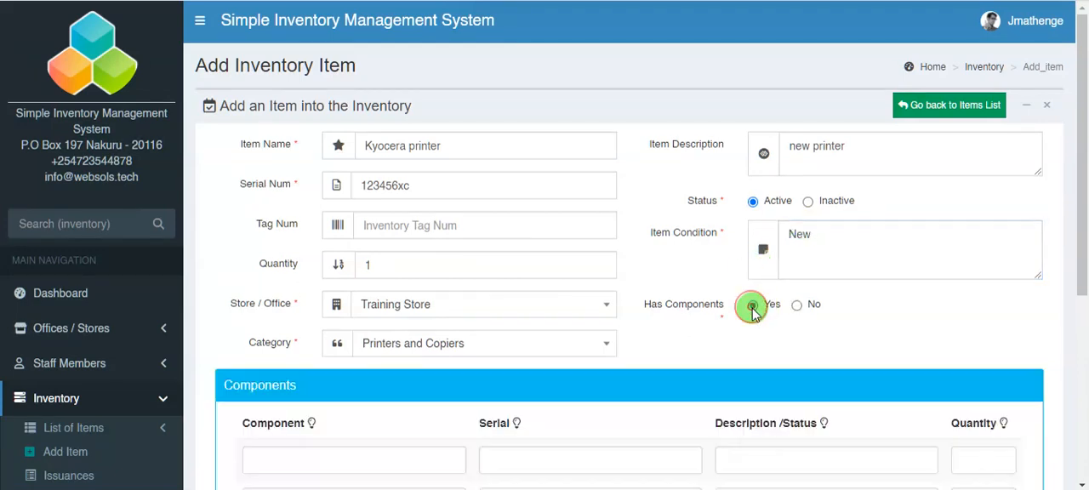
{"action": "scroll", "coordinate": [720, 333], "scroll_direction": "down", "scroll_amount": 3}
{"action": "left_click", "coordinate": [276, 218]}
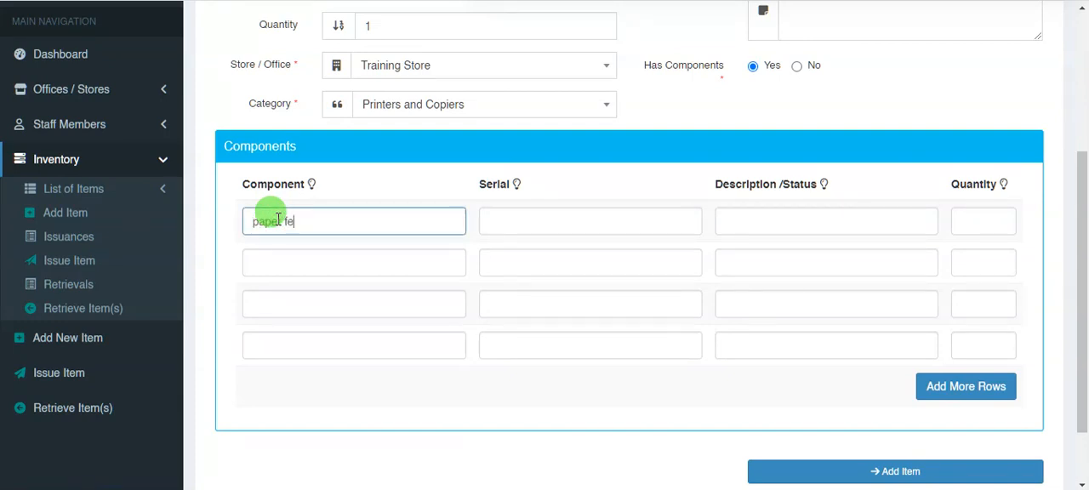
{"action": "type", "text": "paper feeder"}
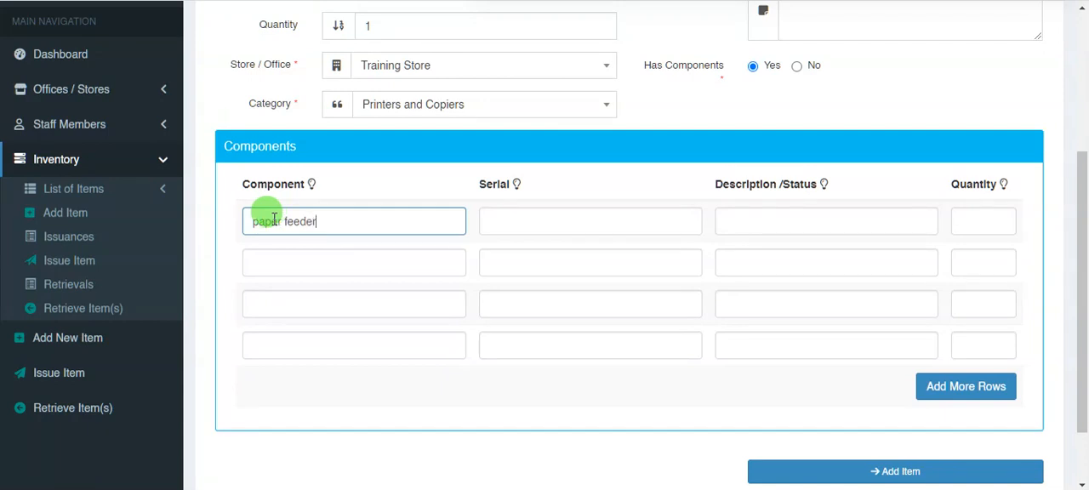
{"action": "left_click", "coordinate": [957, 219]}
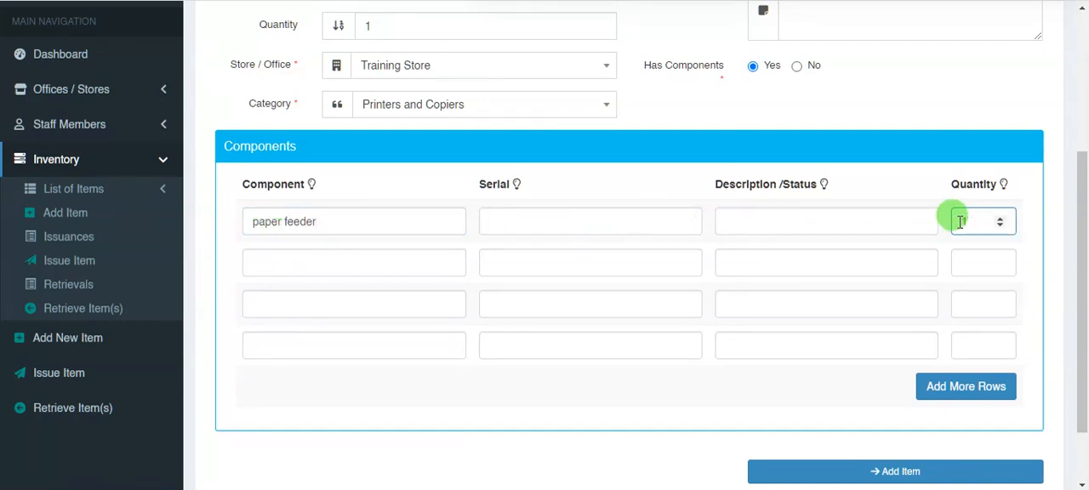
{"action": "type", "text": "1"}
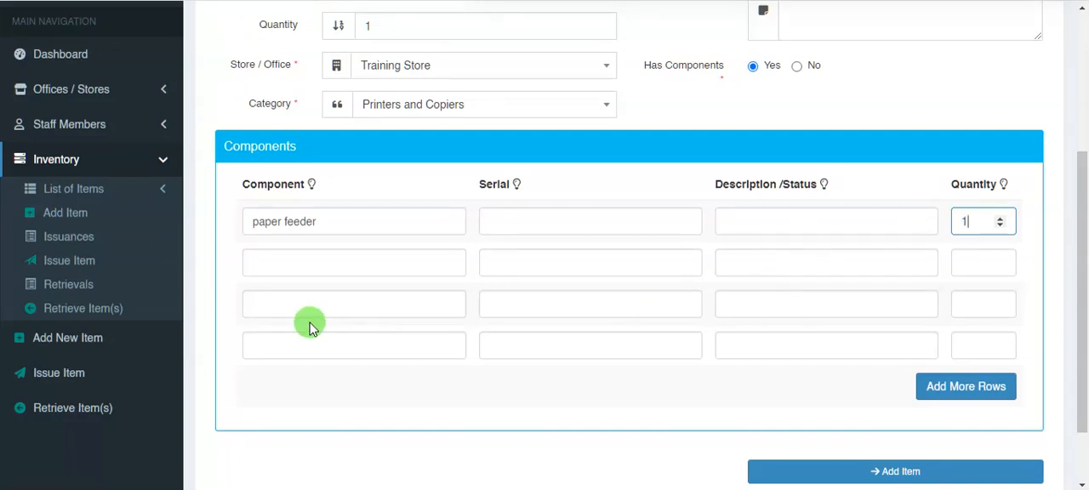
- List a document processor as the second component with quantity 1 and serial 123dfr
{"action": "left_click", "coordinate": [272, 261]}
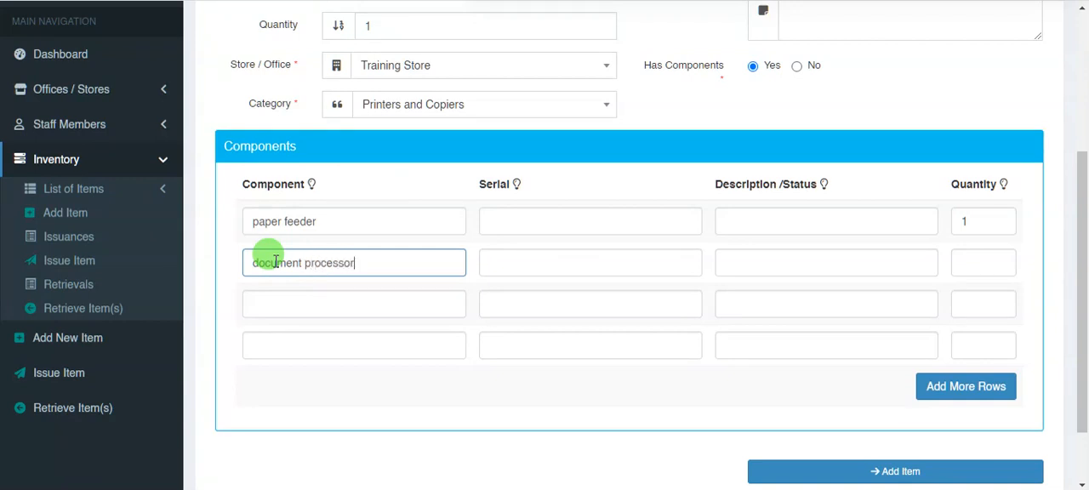
{"action": "left_click", "coordinate": [959, 262]}
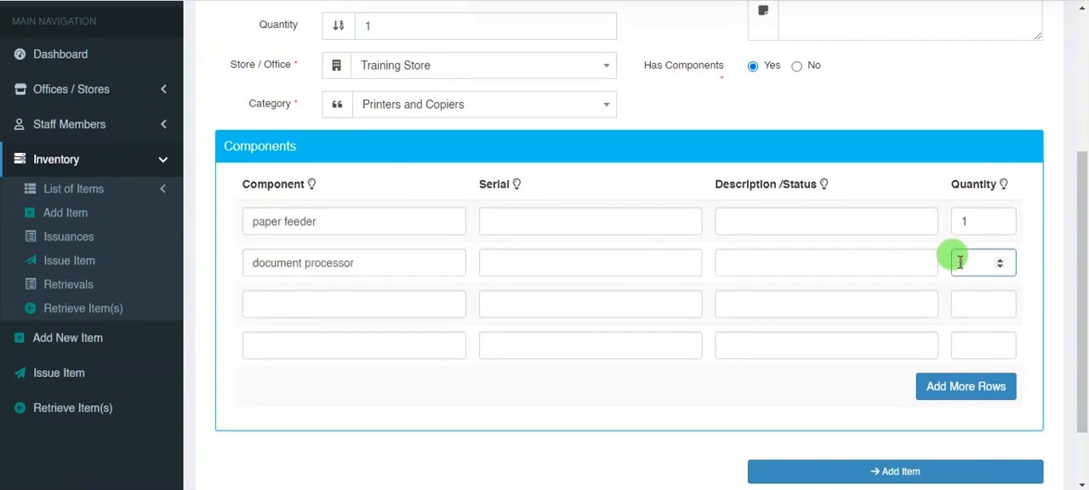
{"action": "left_click", "coordinate": [518, 262]}
{"action": "type", "text": "1"}
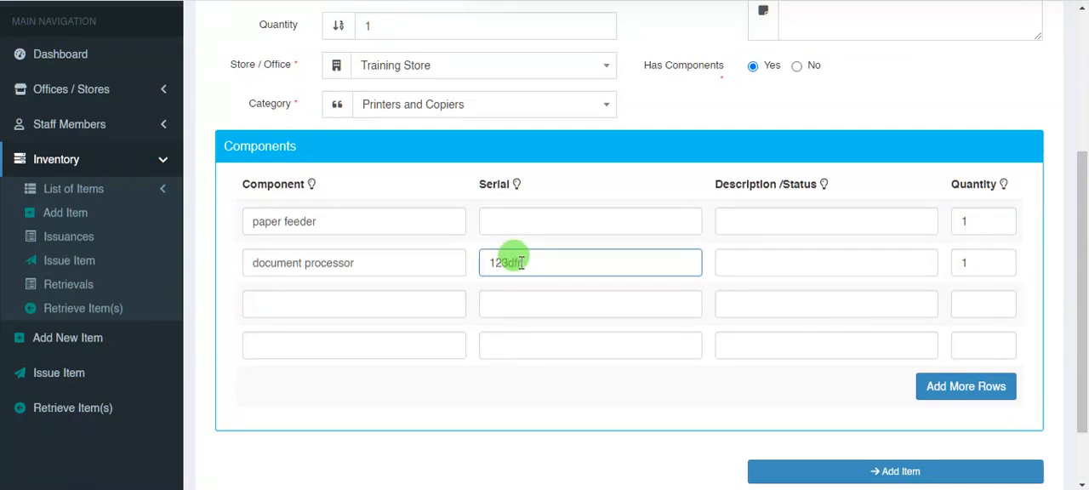
{"action": "type", "text": "23dfr"}
- Give the paper feeder component the serial xaasass and submit the printer to the inventory
{"action": "left_click", "coordinate": [500, 221]}
{"action": "type", "text": "xaasass"}
{"action": "scroll", "coordinate": [900, 401], "scroll_direction": "down", "scroll_amount": 1}
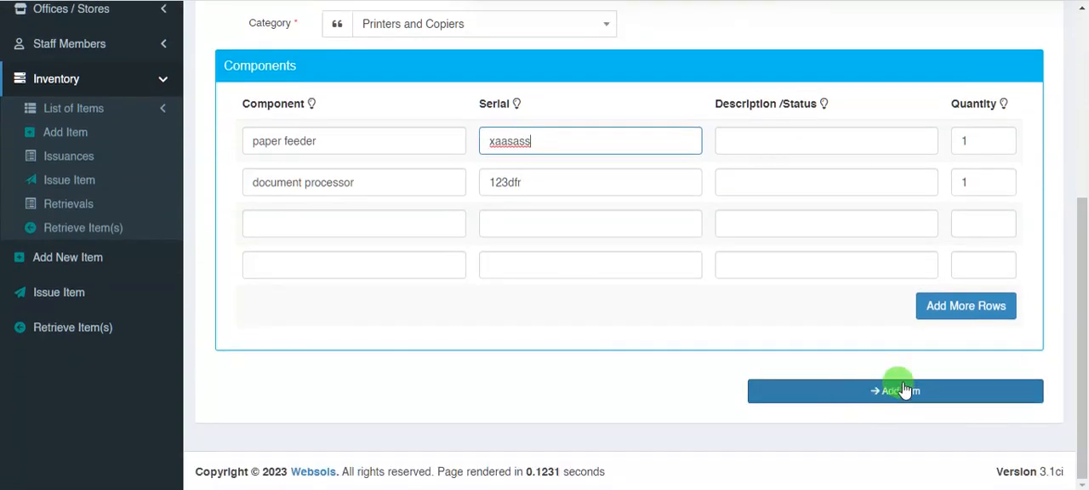
{"action": "left_click", "coordinate": [912, 396]}
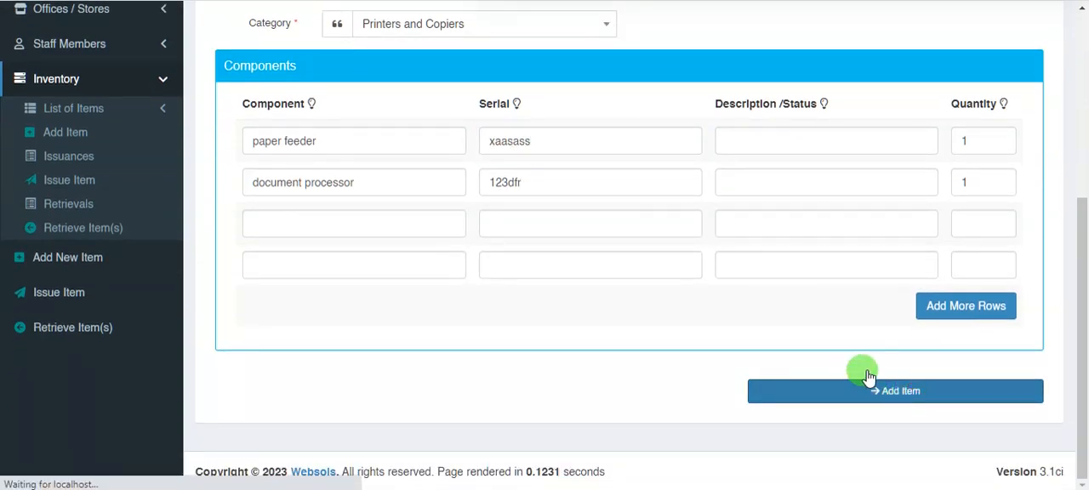
- Review the new Kyocera printer's details and its component list
{"action": "scroll", "coordinate": [510, 205], "scroll_direction": "down", "scroll_amount": 3}
{"action": "scroll", "coordinate": [209, 116], "scroll_direction": "up", "scroll_amount": 3}
{"action": "scroll", "coordinate": [311, 189], "scroll_direction": "down", "scroll_amount": 3}
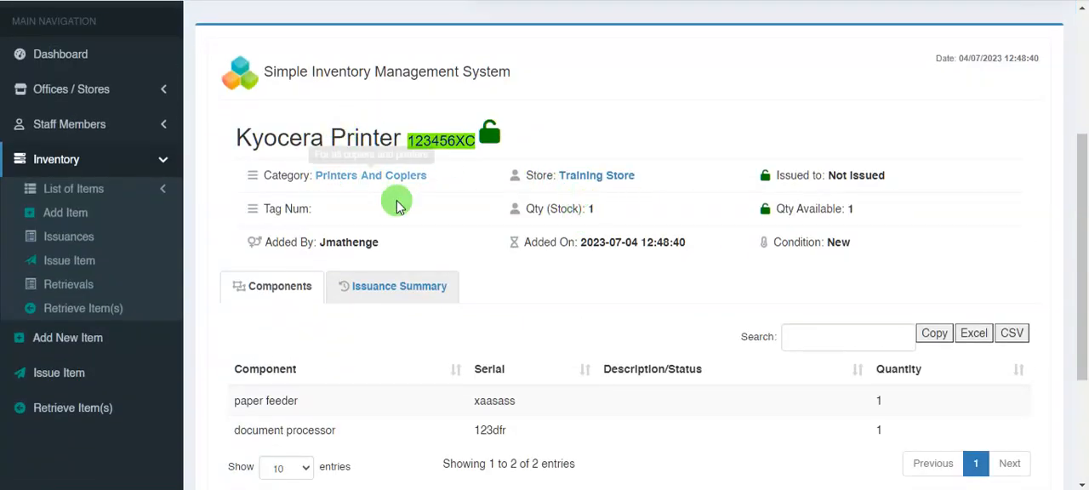
{"action": "scroll", "coordinate": [400, 225], "scroll_direction": "down", "scroll_amount": 2}
{"action": "scroll", "coordinate": [646, 201], "scroll_direction": "up", "scroll_amount": 2}
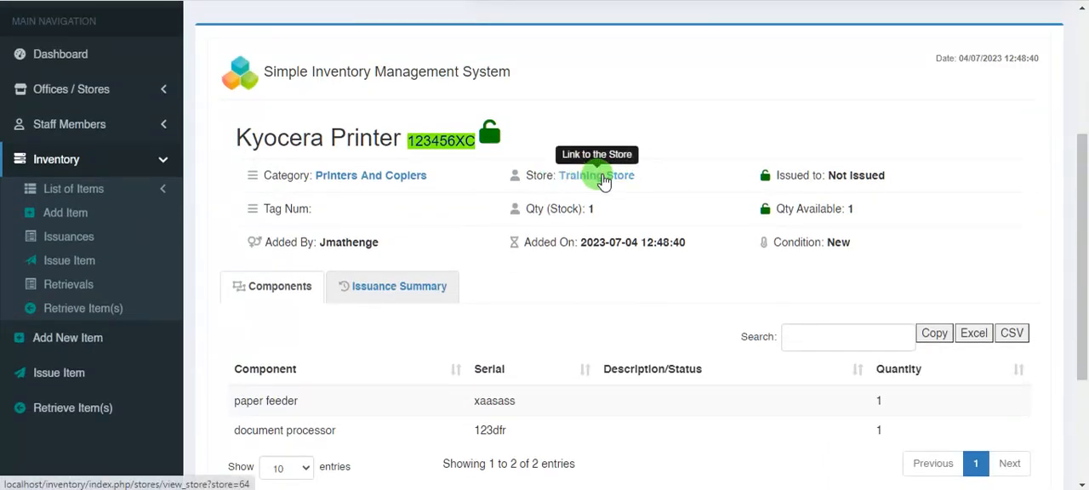
- Check the items held in the printer's Training Store and open the Printers And Copiers category list
{"action": "left_click", "coordinate": [556, 176]}
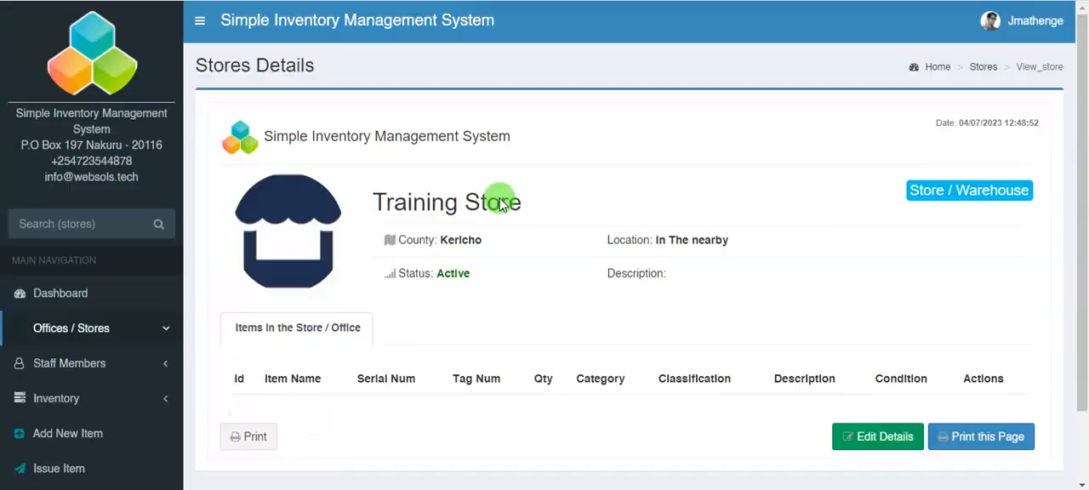
{"action": "scroll", "coordinate": [553, 169], "scroll_direction": "down", "scroll_amount": 2}
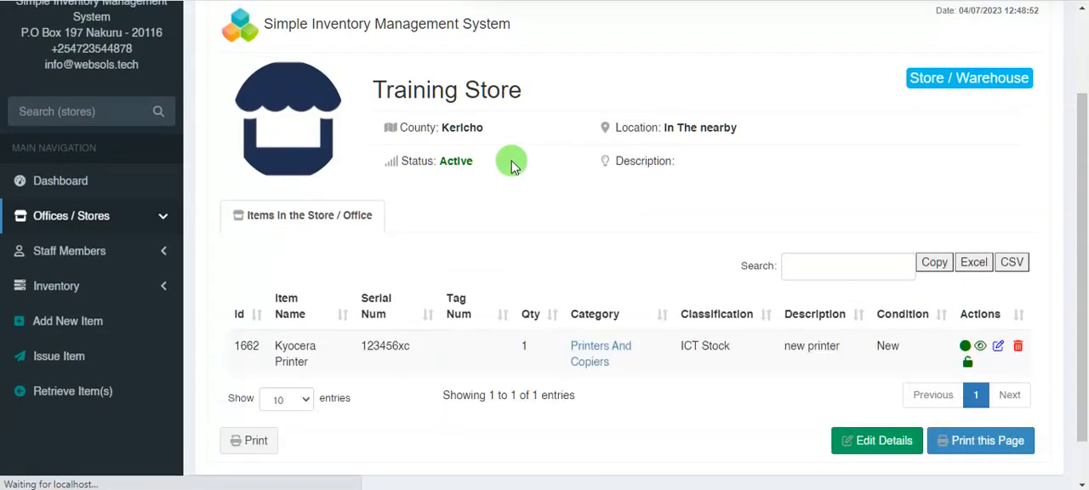
{"action": "scroll", "coordinate": [474, 166], "scroll_direction": "down", "scroll_amount": 1}
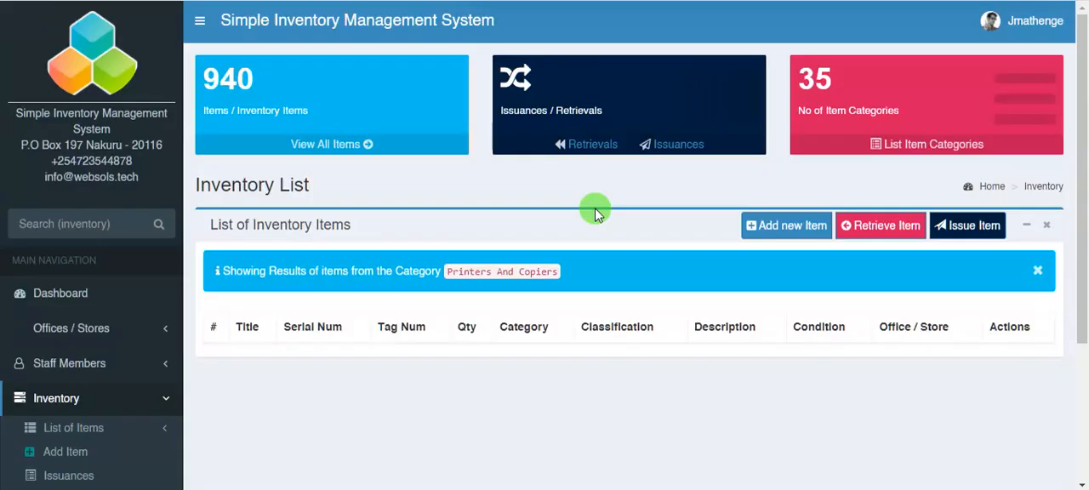
- Look through the Printers And Copiers inventory list and export it to an Excel file
{"action": "scroll", "coordinate": [535, 208], "scroll_direction": "down", "scroll_amount": 5}
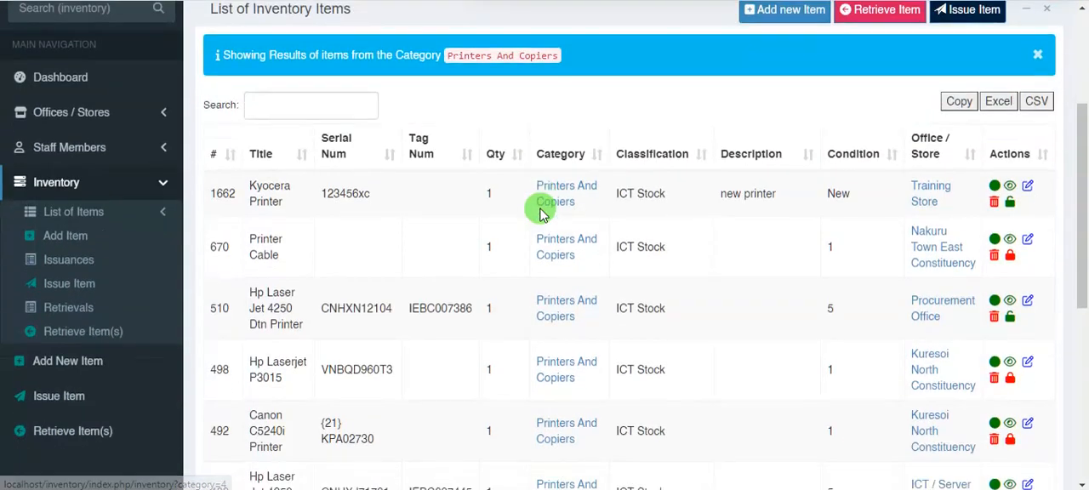
{"action": "scroll", "coordinate": [735, 256], "scroll_direction": "up", "scroll_amount": 5}
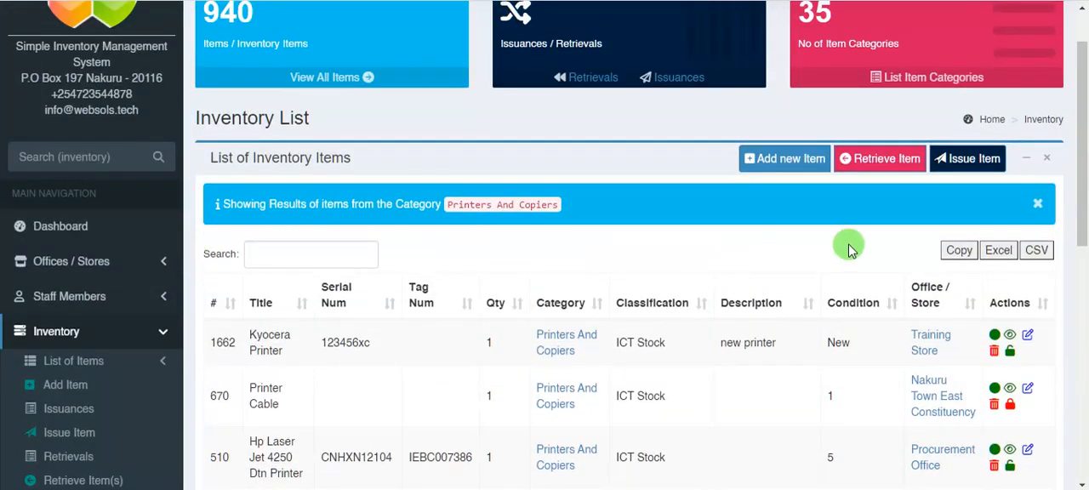
{"action": "left_click", "coordinate": [998, 250]}
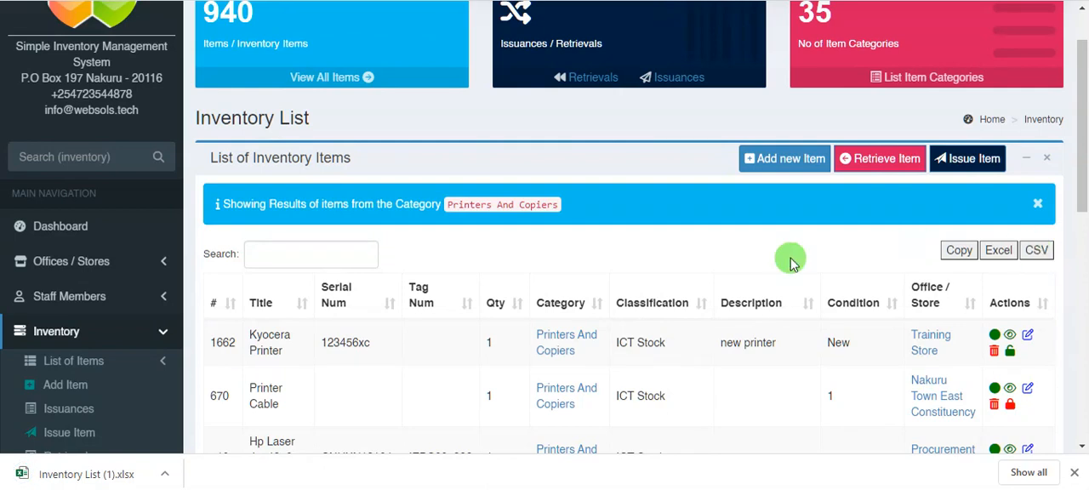
- Start a new inventory item named 16GB Red Flashdisks with a quantity of 200, leaving serial and tag numbers blank
{"action": "scroll", "coordinate": [154, 313], "scroll_direction": "down", "scroll_amount": 1}
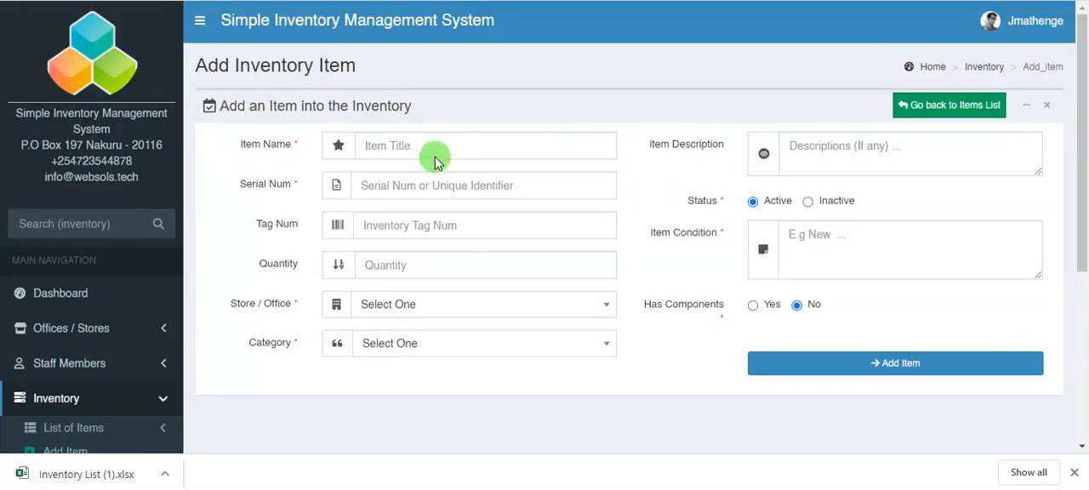
{"action": "left_click", "coordinate": [450, 145]}
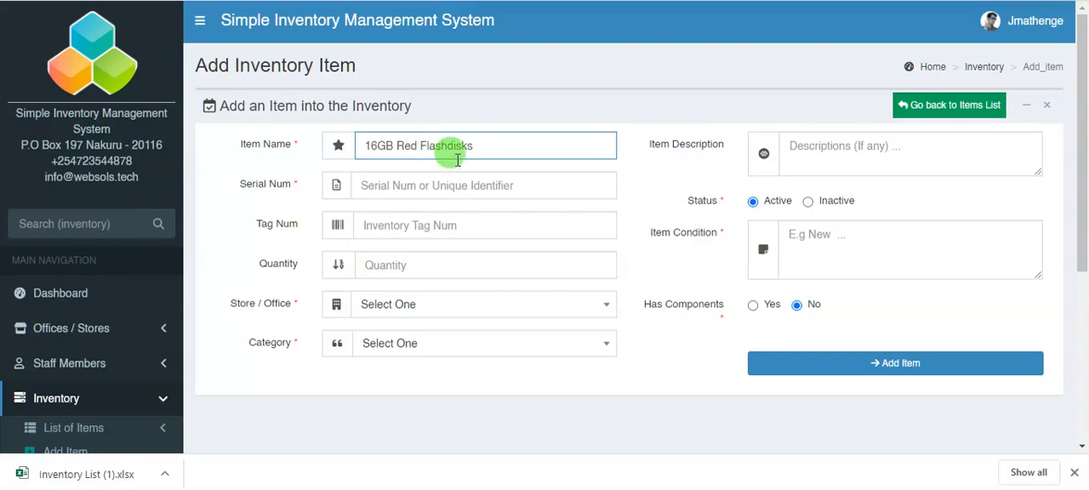
{"action": "left_click", "coordinate": [472, 184]}
{"action": "left_click", "coordinate": [438, 225]}
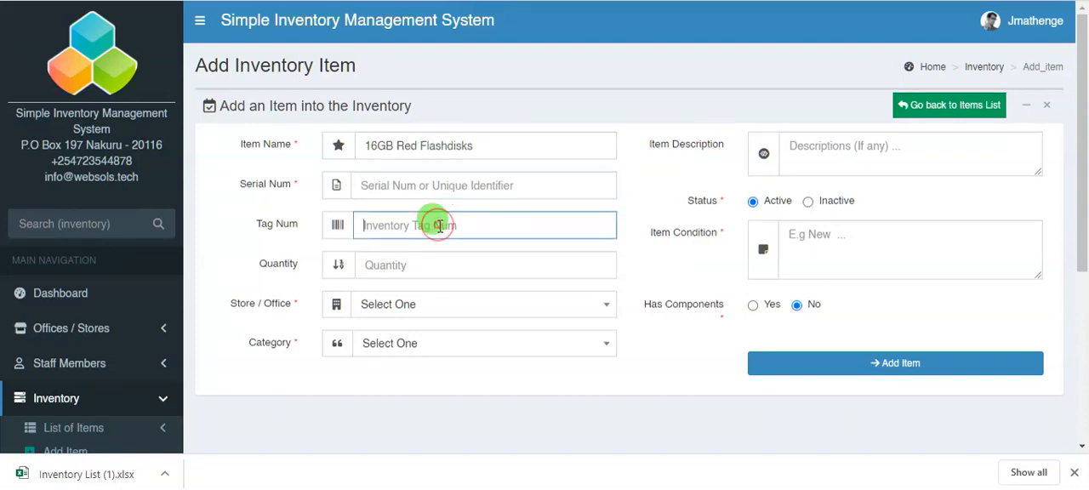
{"action": "left_click", "coordinate": [425, 265]}
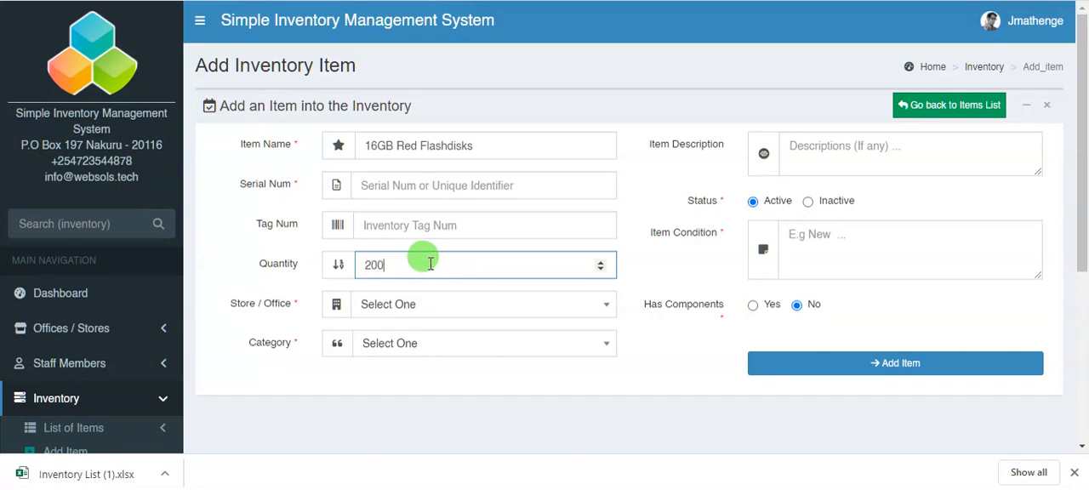
- Assign the flashdisks to the Training Store and the Memory Discs category
{"action": "left_click", "coordinate": [451, 305]}
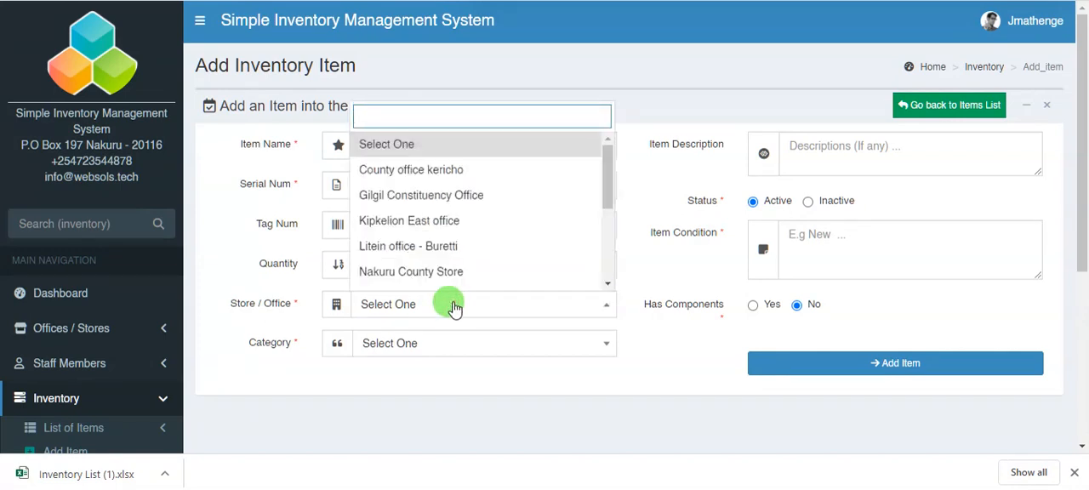
{"action": "scroll", "coordinate": [469, 245], "scroll_direction": "down", "scroll_amount": 2}
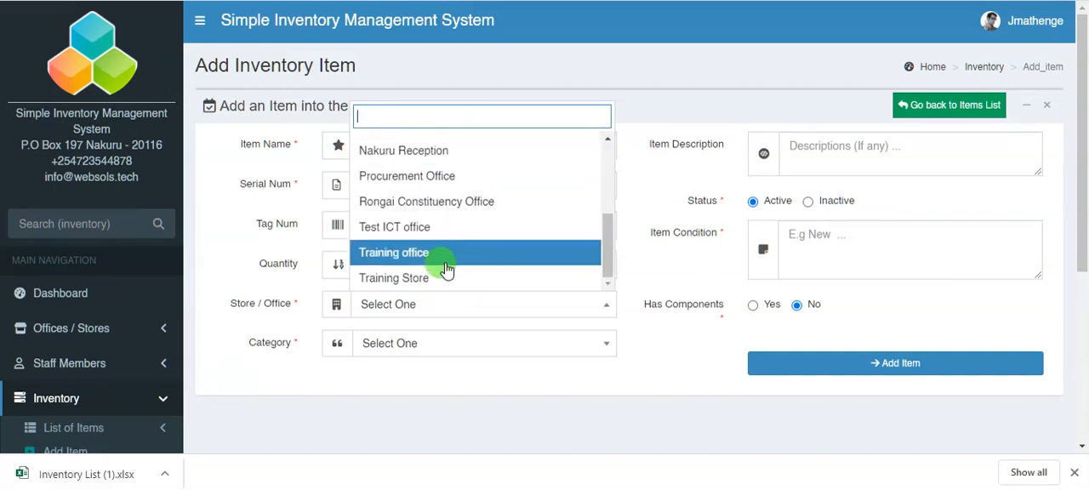
{"action": "left_click", "coordinate": [441, 280]}
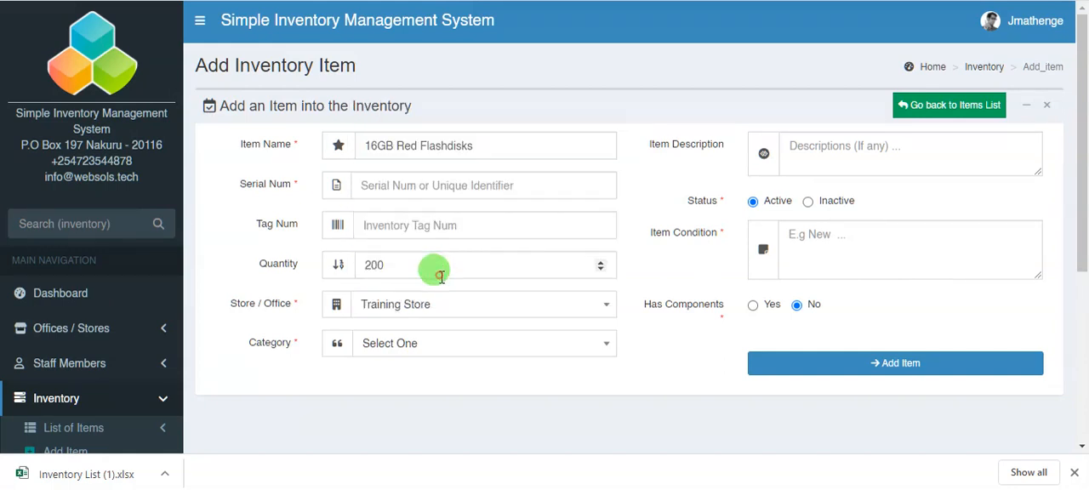
{"action": "left_click", "coordinate": [449, 343]}
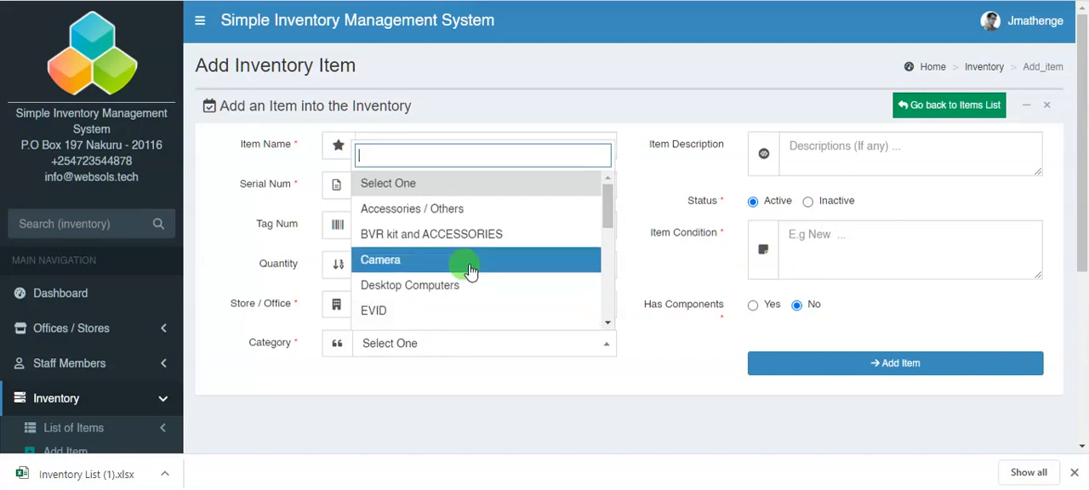
{"action": "type", "text": "di"}
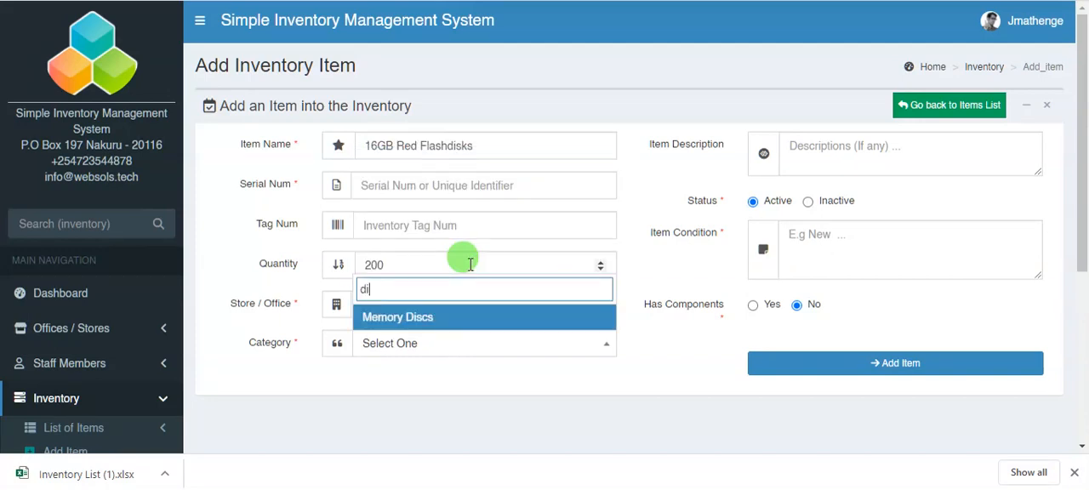
{"action": "left_click", "coordinate": [443, 317]}
- Describe the flashdisks as "Memory discs" in condition "new" and add the item to the inventory
{"action": "left_click", "coordinate": [841, 162]}
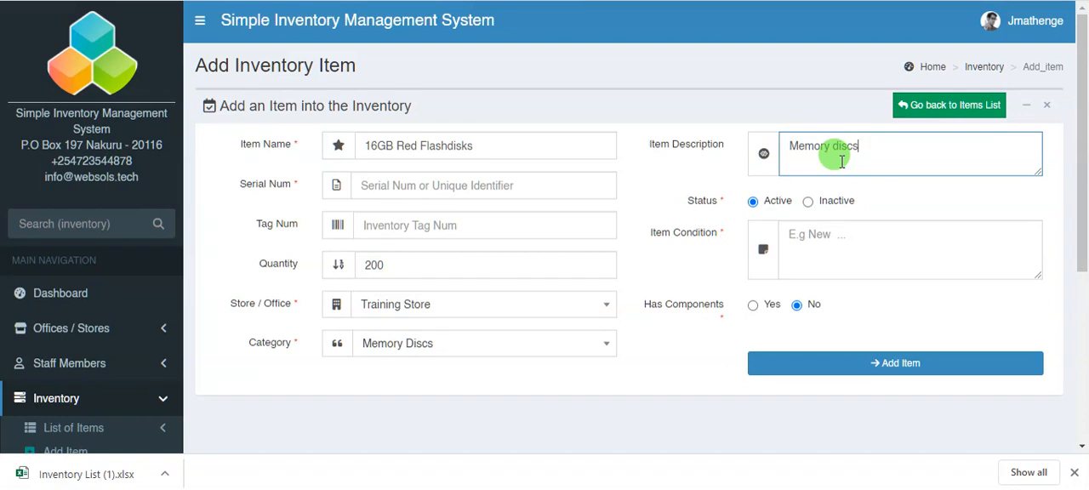
{"action": "left_click", "coordinate": [847, 238]}
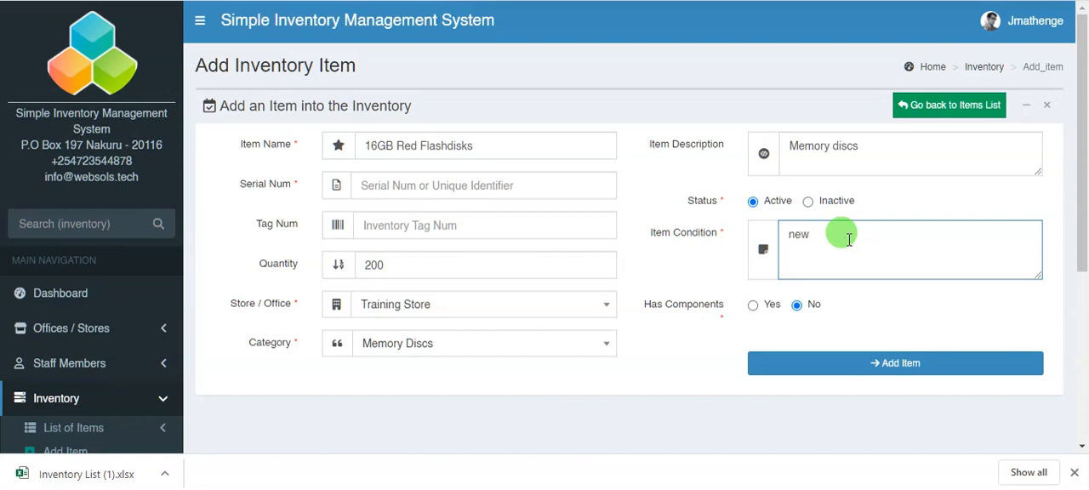
{"action": "left_click", "coordinate": [867, 365]}
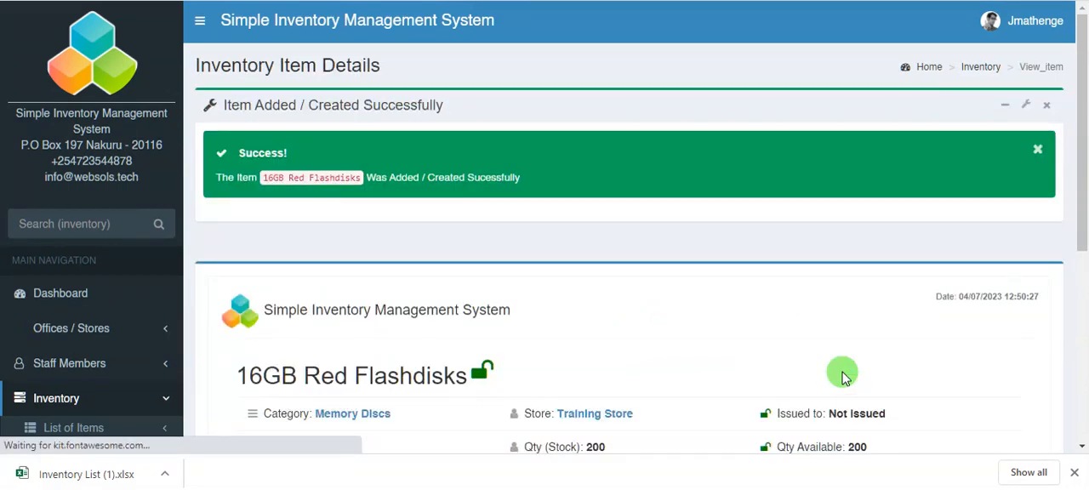
- Review the flashdisks' details and check their quantity in the list of all inventory items
{"action": "scroll", "coordinate": [383, 264], "scroll_direction": "down", "scroll_amount": 4}
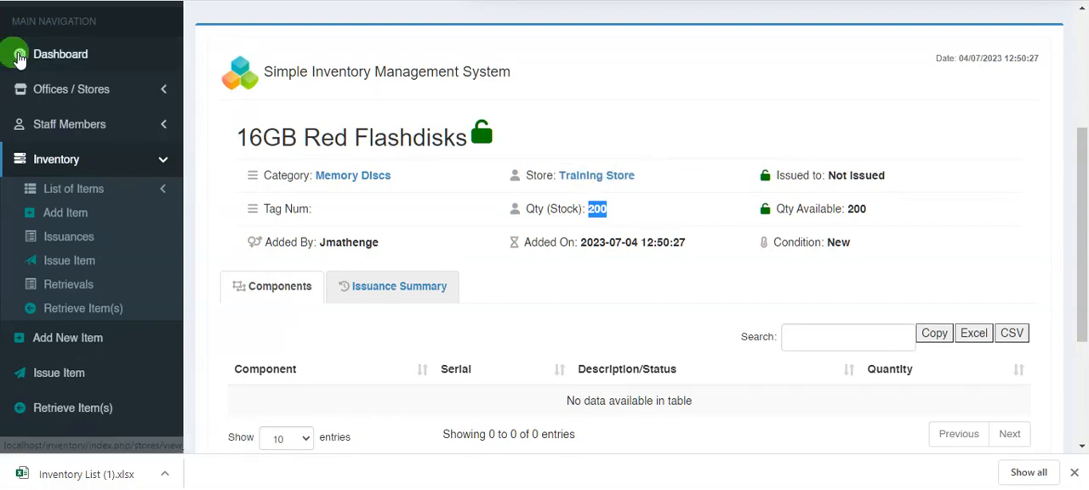
{"action": "left_click", "coordinate": [75, 192]}
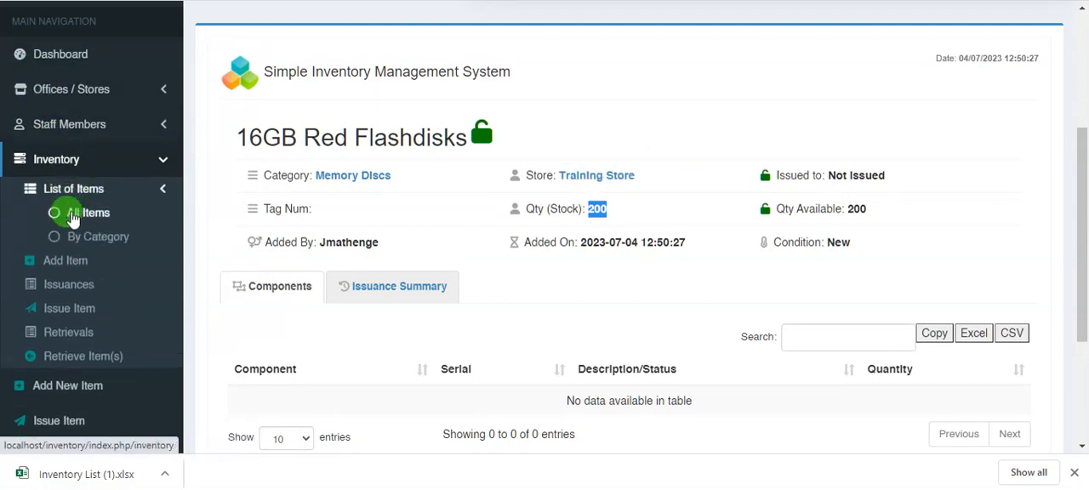
{"action": "left_click", "coordinate": [75, 214]}
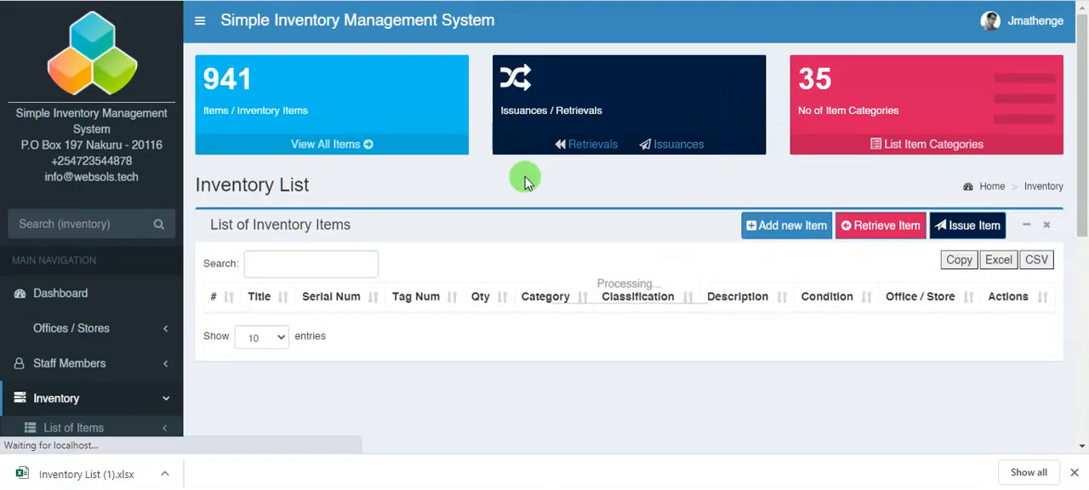
{"action": "scroll", "coordinate": [510, 179], "scroll_direction": "down", "scroll_amount": 1}
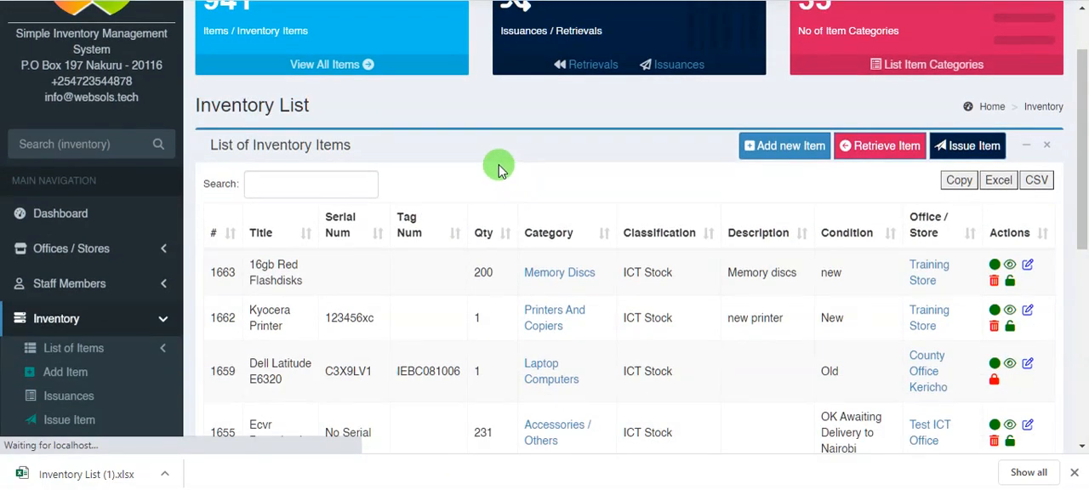
{"action": "scroll", "coordinate": [498, 170], "scroll_direction": "down", "scroll_amount": 1}
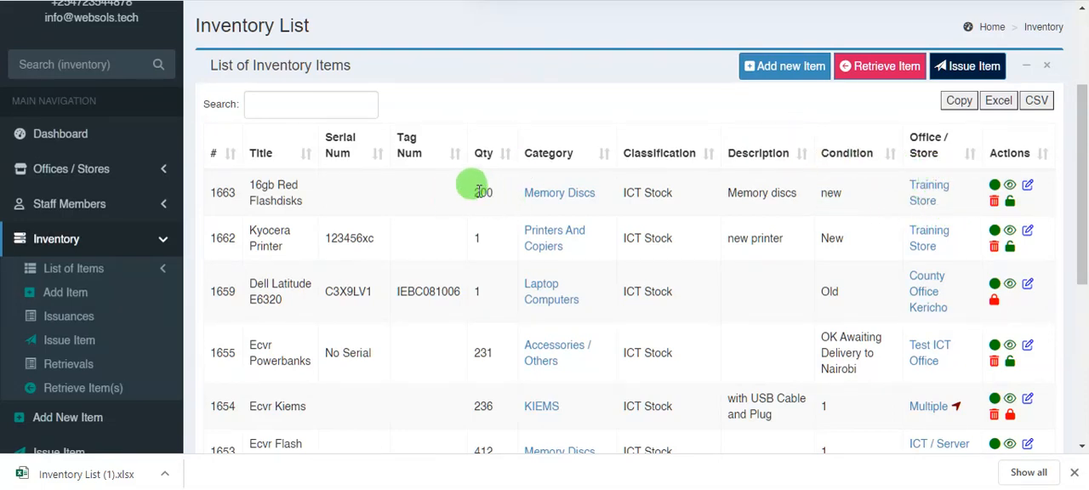
{"action": "left_click_drag", "start_coordinate": [474, 188], "coordinate": [500, 195]}
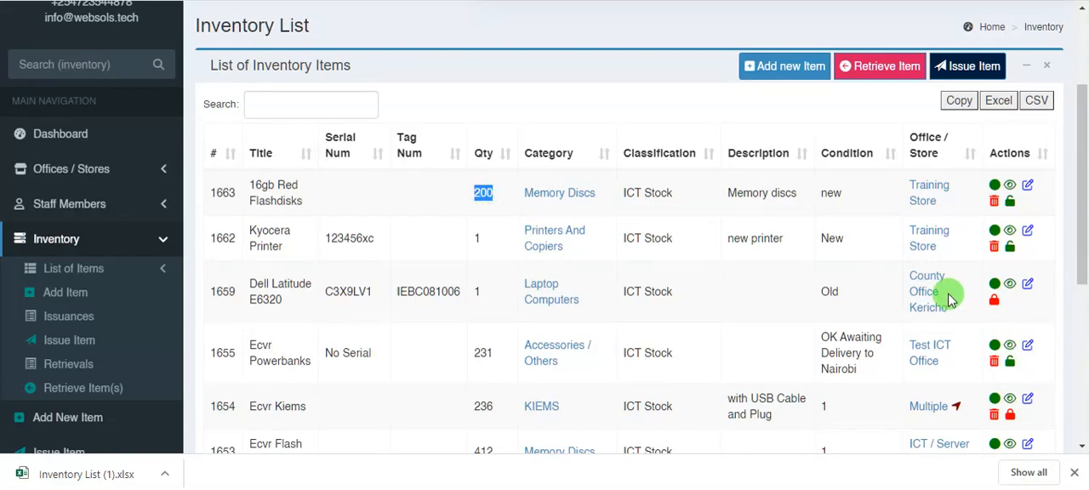
- Start a new item issuance to the officer My Viewer with the purpose "For Registration"
{"action": "scroll", "coordinate": [770, 247], "scroll_direction": "down", "scroll_amount": 1}
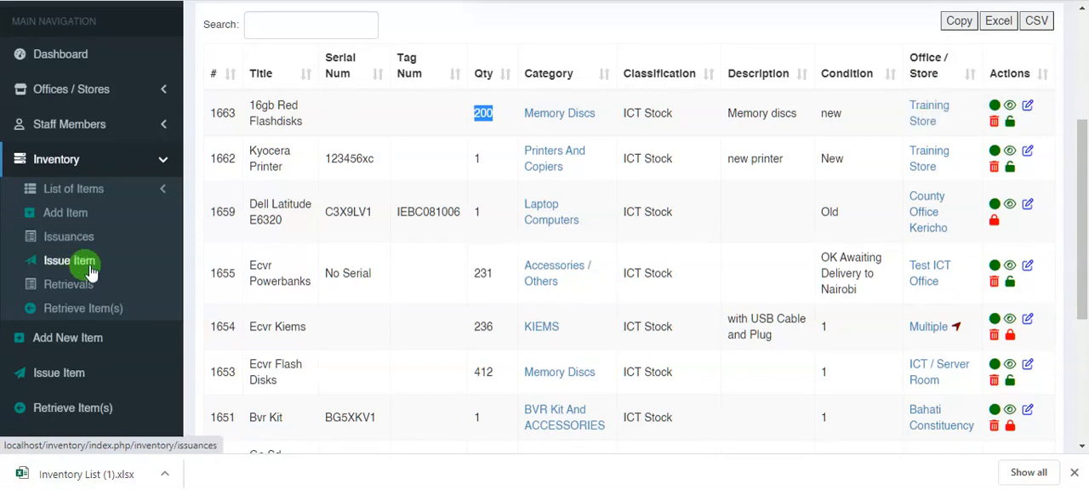
{"action": "scroll", "coordinate": [51, 256], "scroll_direction": "down", "scroll_amount": 1}
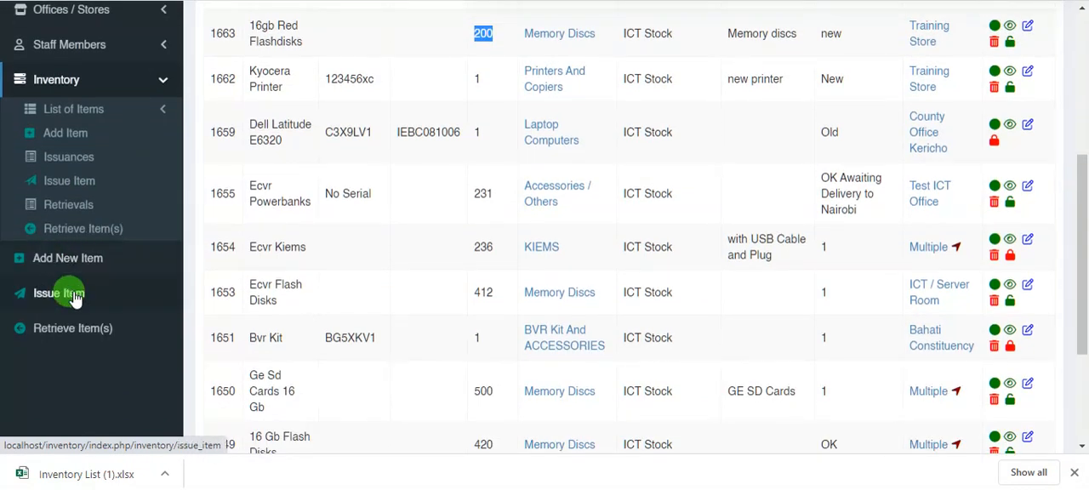
{"action": "left_click", "coordinate": [27, 303]}
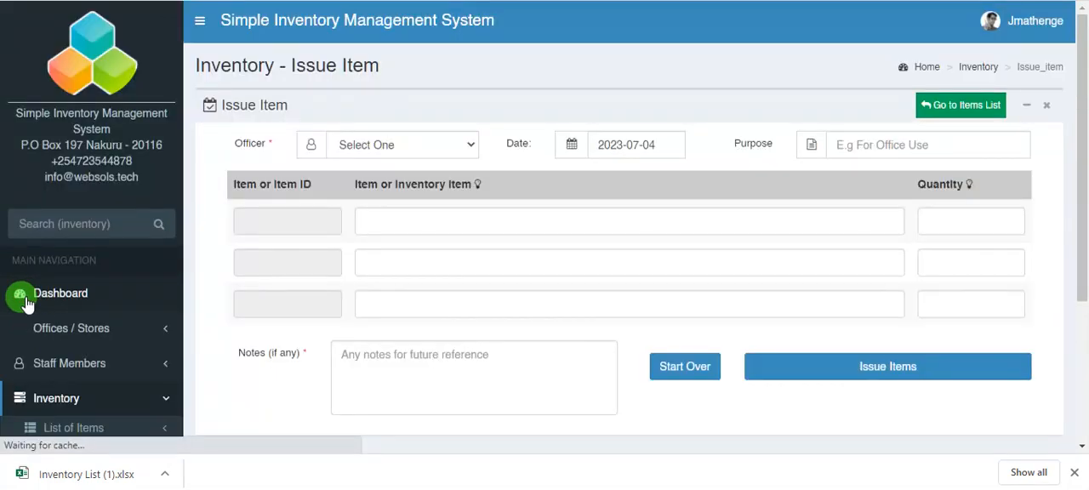
{"action": "scroll", "coordinate": [51, 315], "scroll_direction": "down", "scroll_amount": 4}
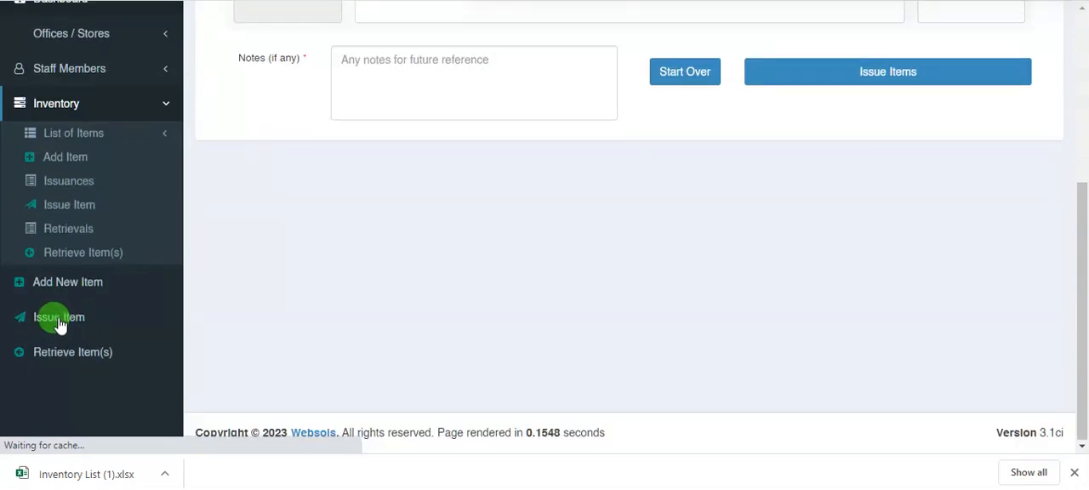
{"action": "scroll", "coordinate": [357, 255], "scroll_direction": "up", "scroll_amount": 3}
{"action": "scroll", "coordinate": [403, 239], "scroll_direction": "up", "scroll_amount": 1}
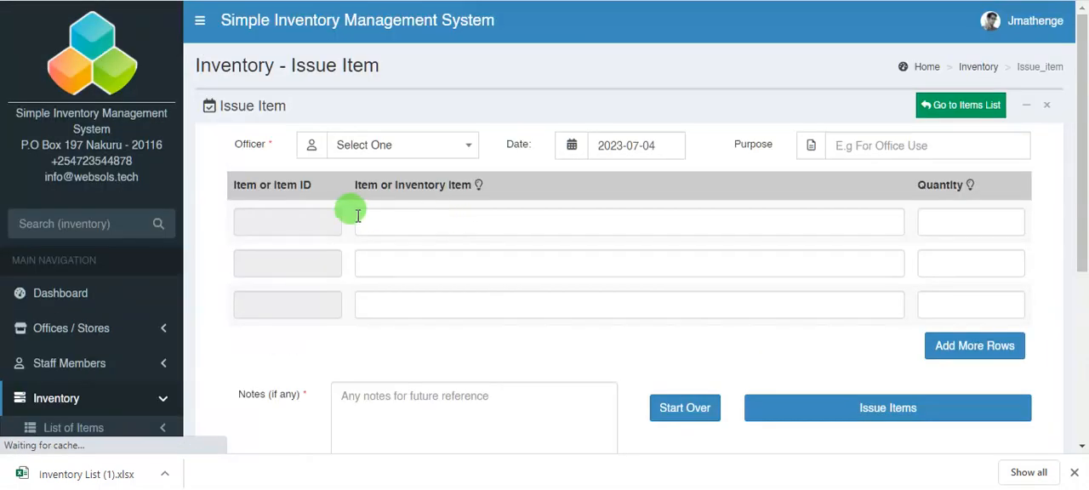
{"action": "left_click", "coordinate": [429, 147]}
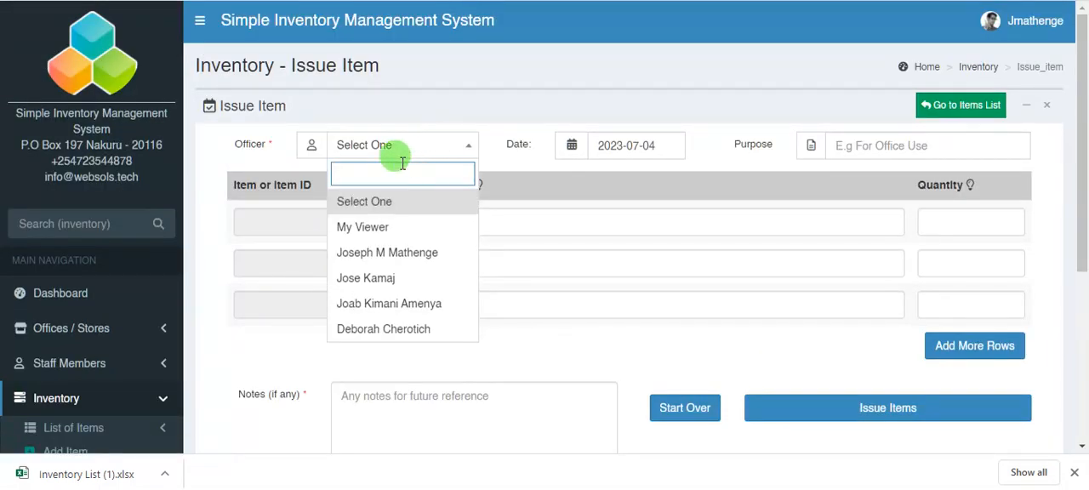
{"action": "left_click", "coordinate": [366, 227]}
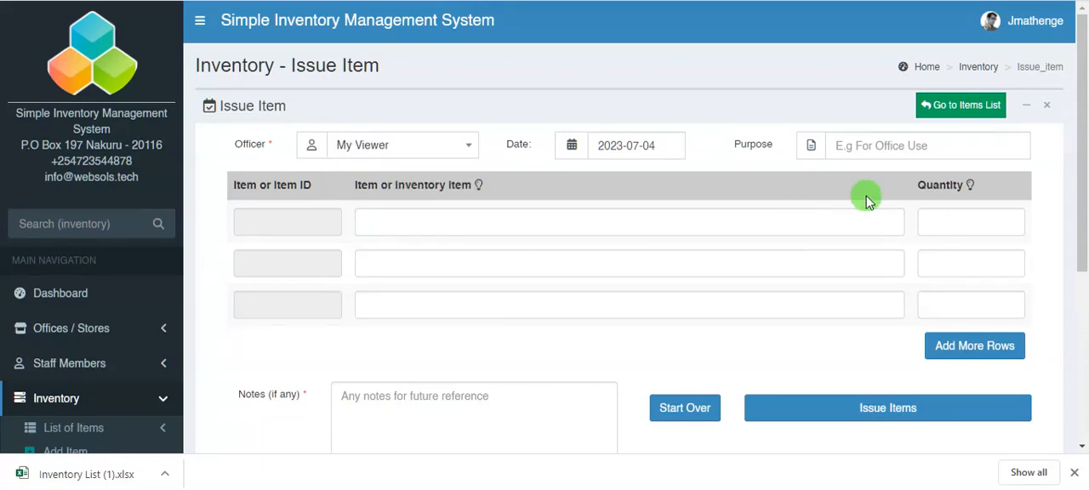
{"action": "left_click", "coordinate": [861, 143]}
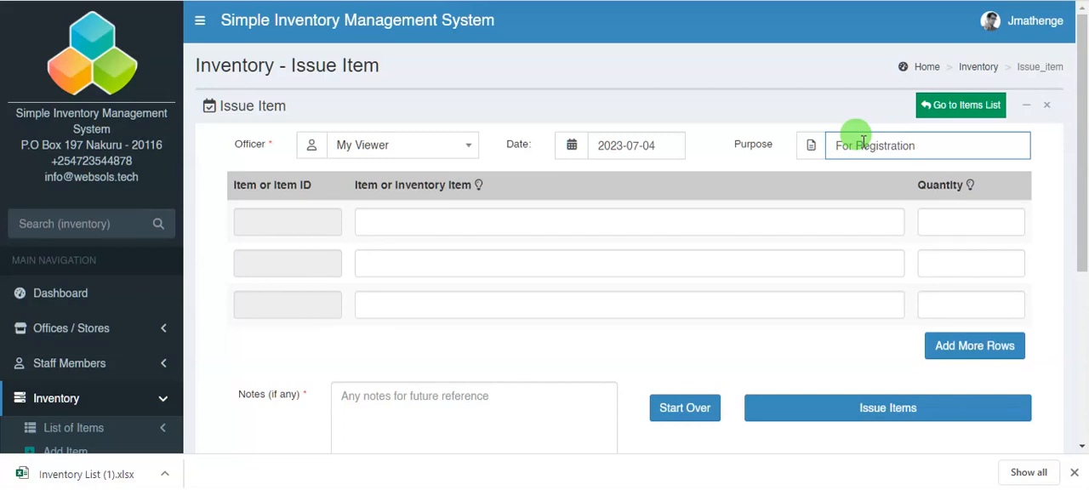
- Add 16GB Red Flashdisks as the first item of the issuance with a quantity of 50
{"action": "left_click", "coordinate": [384, 217]}
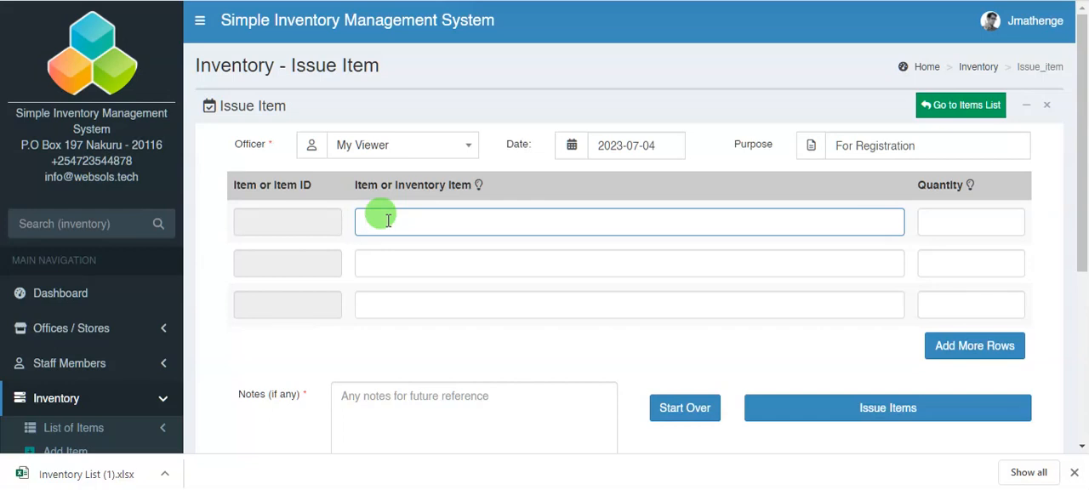
{"action": "type", "text": "16"}
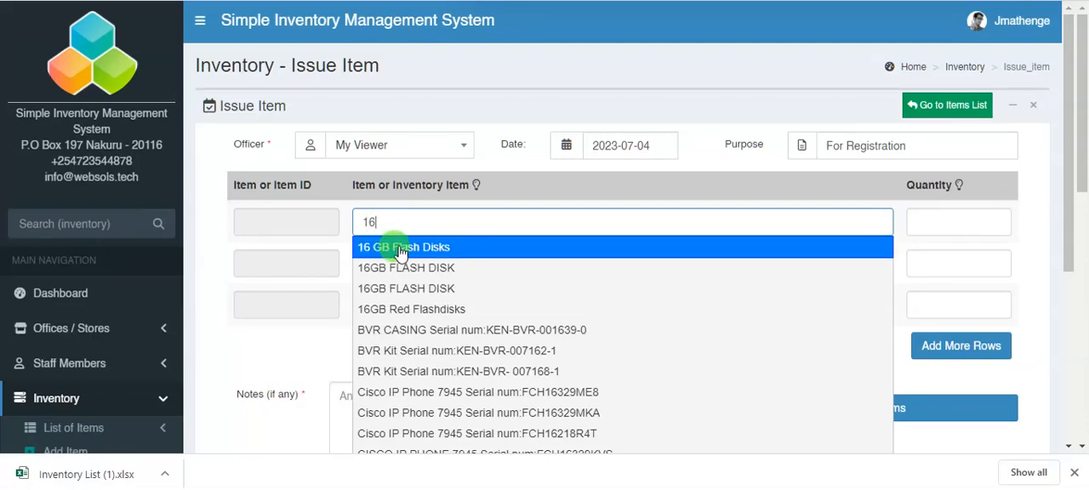
{"action": "left_click", "coordinate": [410, 309]}
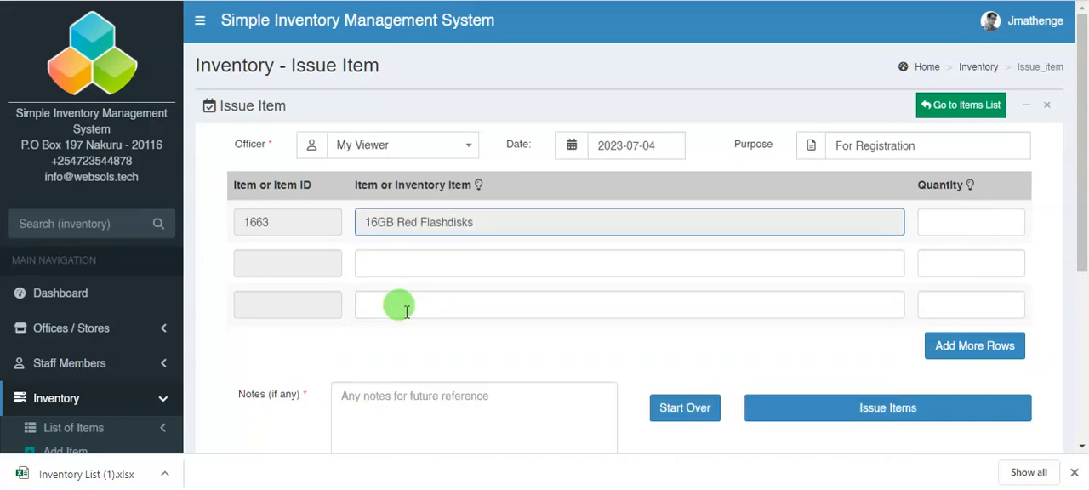
{"action": "left_click", "coordinate": [948, 220]}
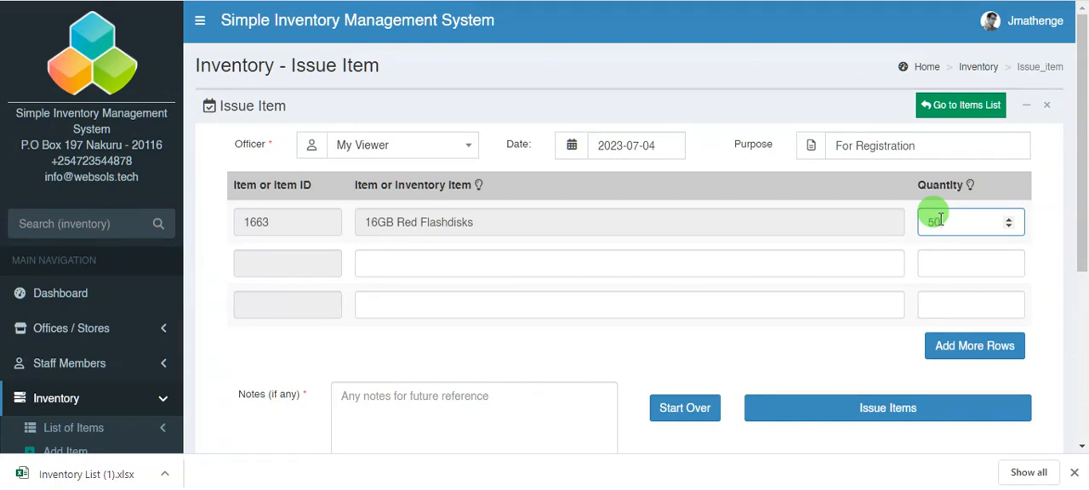
- Add the Kyocera printer with serial 123456xc as the second issuance item with a quantity of 1
{"action": "left_click", "coordinate": [395, 264]}
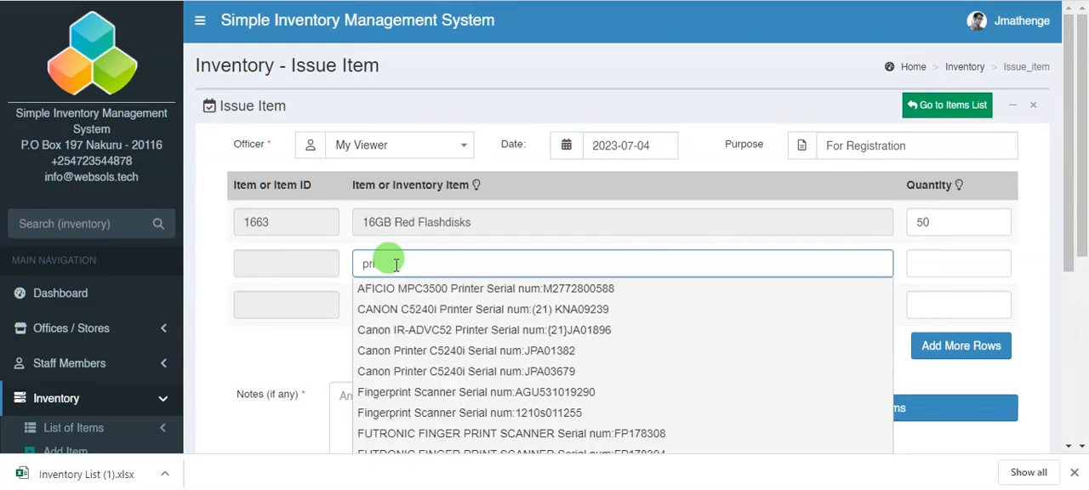
{"action": "key", "text": "BackSpace"}
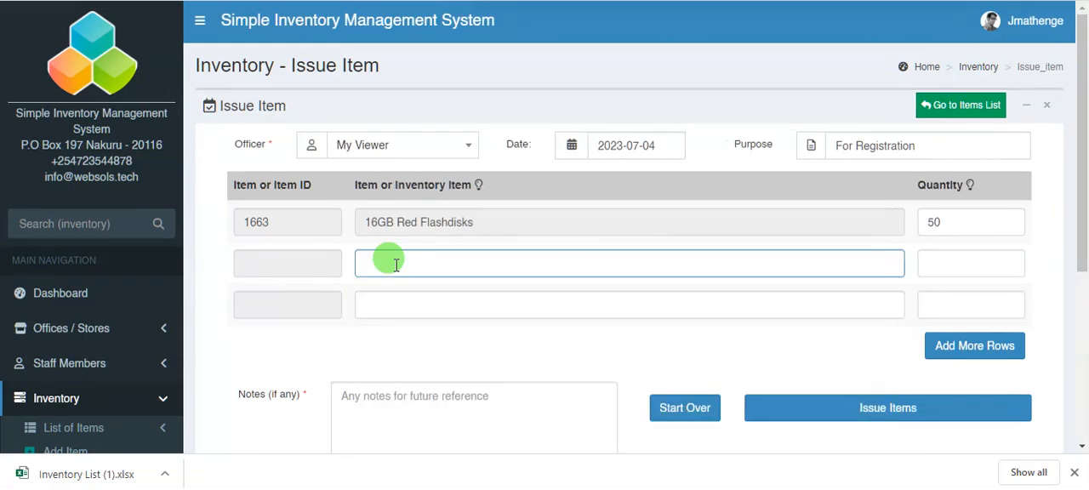
{"action": "type", "text": "kyo"}
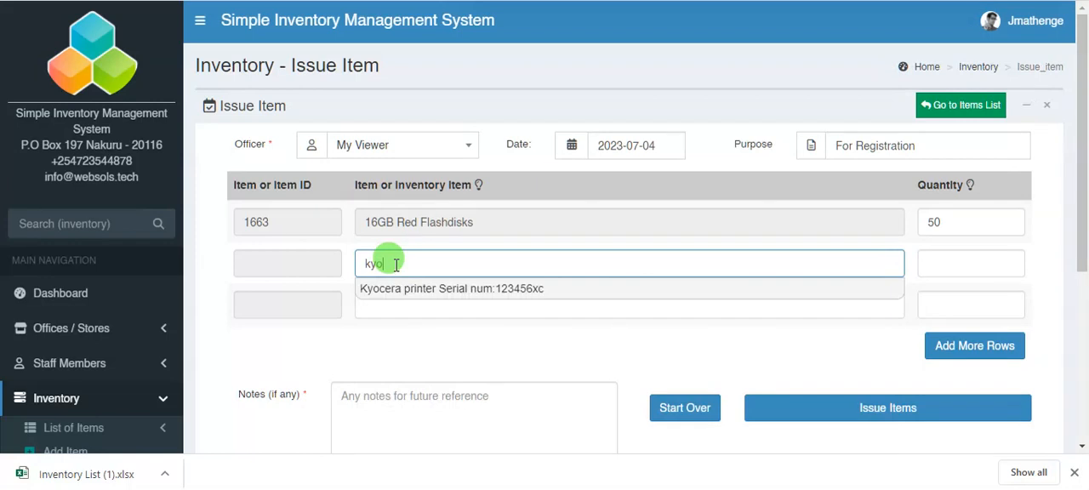
{"action": "type", "text": "cer"}
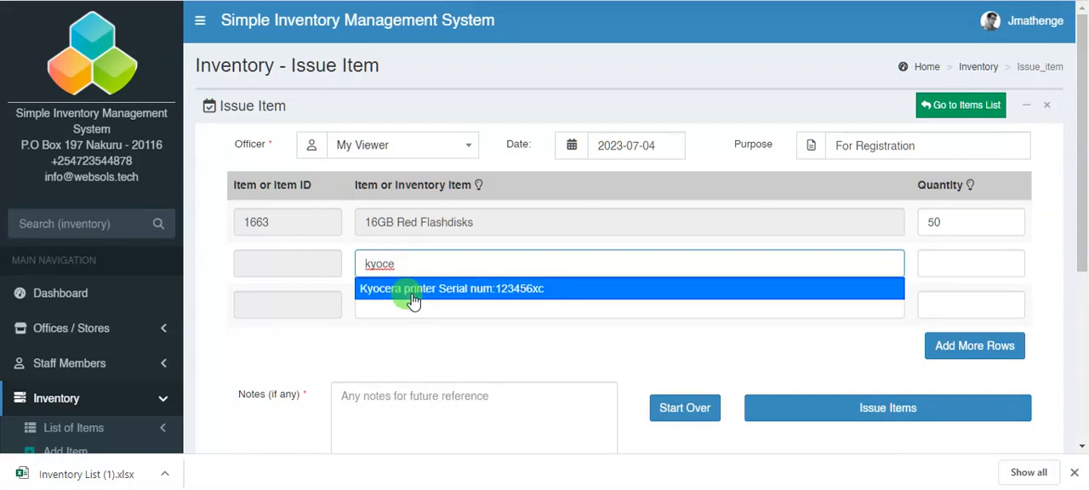
{"action": "left_click", "coordinate": [412, 289]}
{"action": "left_click", "coordinate": [944, 265]}
{"action": "type", "text": "1"}
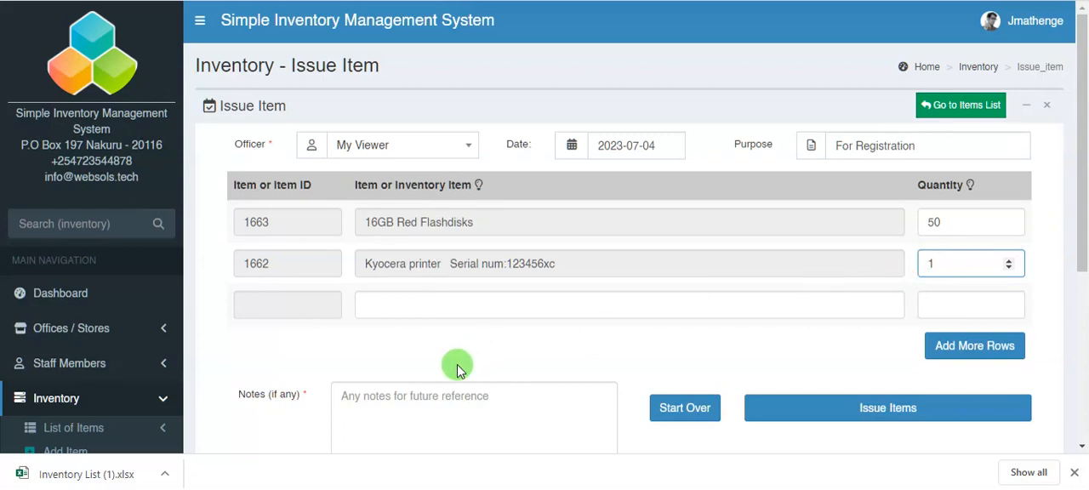
- Enter the note "All the items are new" and issue the listed items to the officer
{"action": "left_click", "coordinate": [380, 396]}
{"action": "type", "text": "All the items are new"}
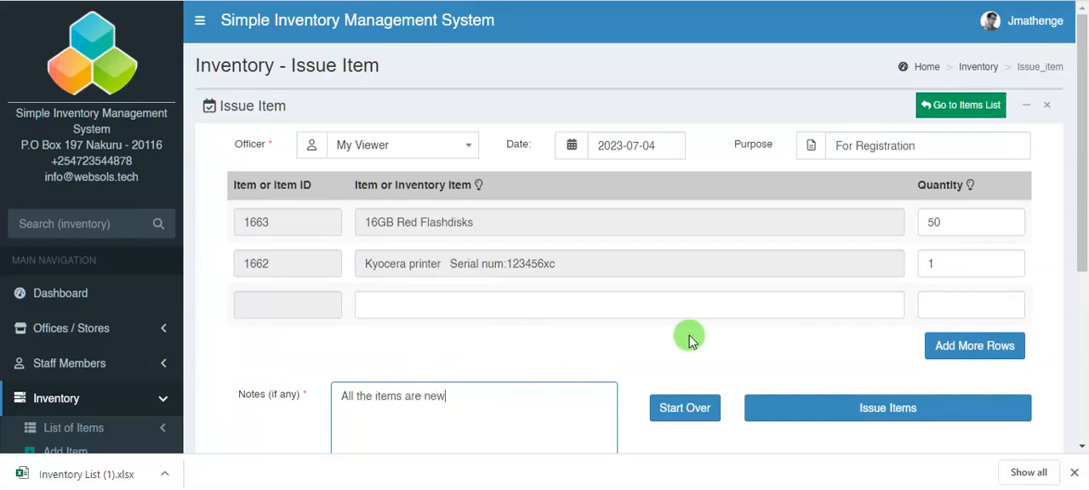
{"action": "scroll", "coordinate": [851, 357], "scroll_direction": "down", "scroll_amount": 1}
{"action": "left_click", "coordinate": [872, 338]}
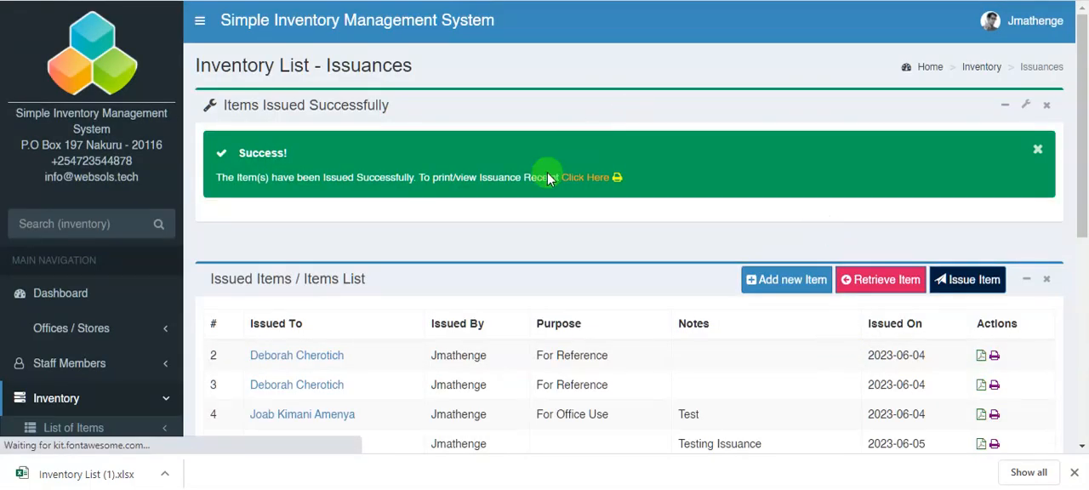
- Check the new issuance in the issued items list and open its print receipt from the success notice
{"action": "scroll", "coordinate": [437, 251], "scroll_direction": "down", "scroll_amount": 1}
{"action": "scroll", "coordinate": [420, 268], "scroll_direction": "down", "scroll_amount": 3}
{"action": "scroll", "coordinate": [418, 282], "scroll_direction": "up", "scroll_amount": 2}
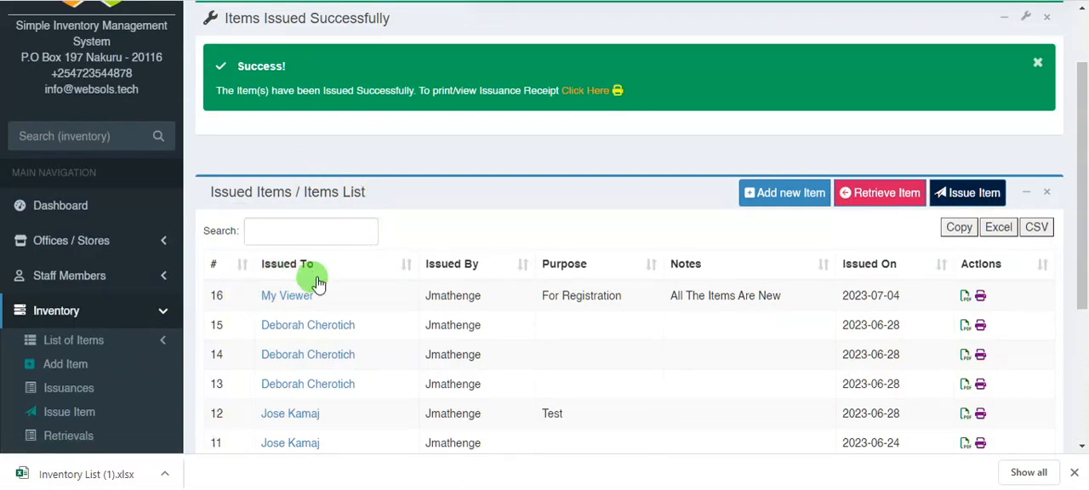
{"action": "left_click", "coordinate": [598, 99]}
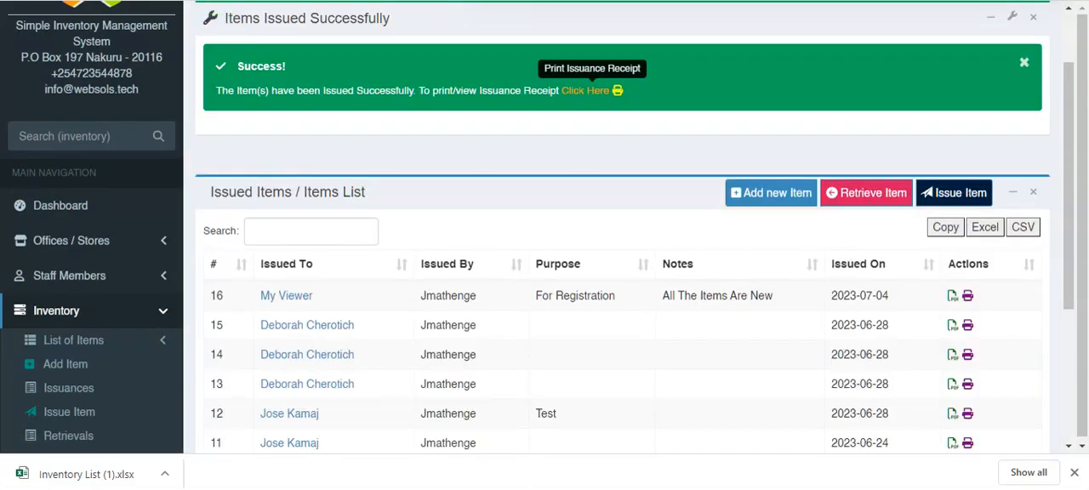
{"action": "left_click", "coordinate": [593, 99]}
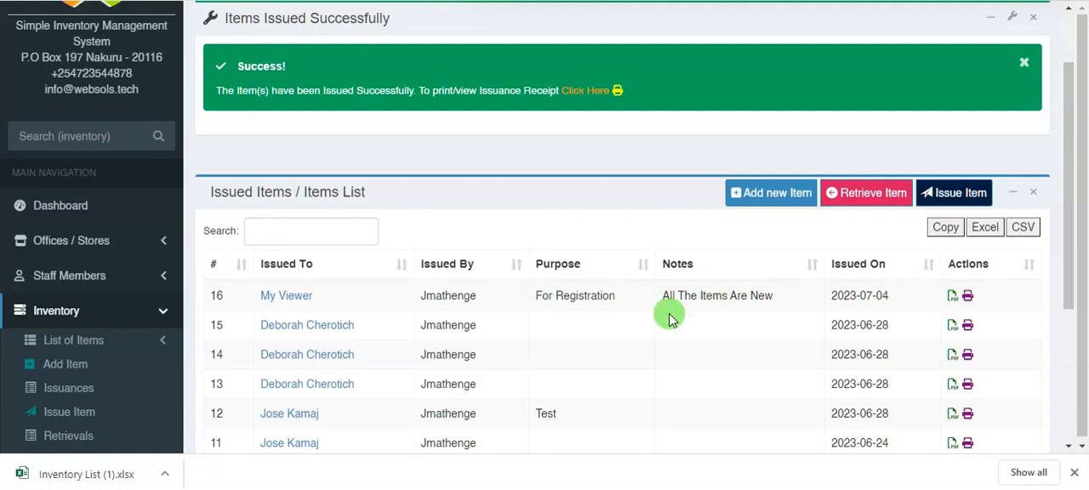
- Open the receipt of the newest issuance and check its recipient, issuer, purpose and listed items
{"action": "left_click", "coordinate": [952, 295]}
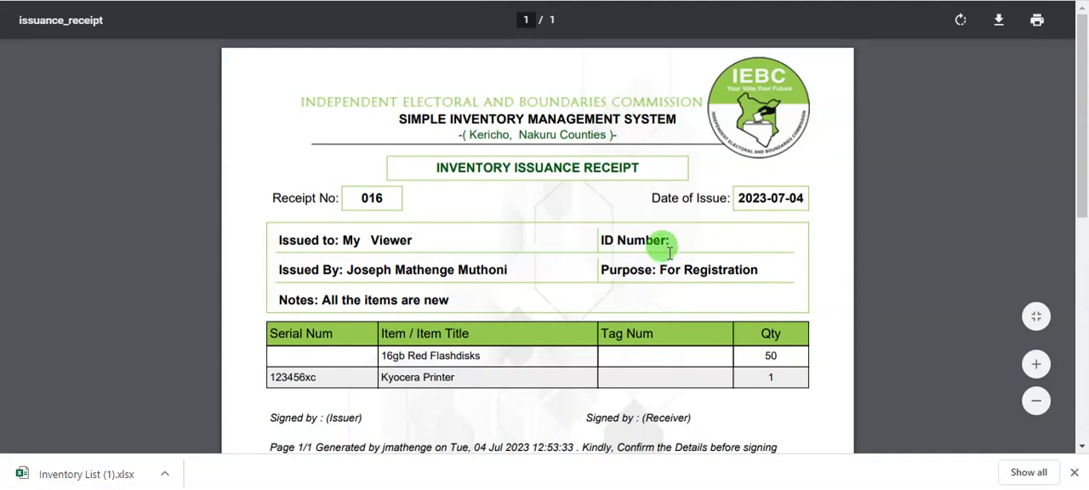
{"action": "scroll", "coordinate": [668, 253], "scroll_direction": "down", "scroll_amount": 2}
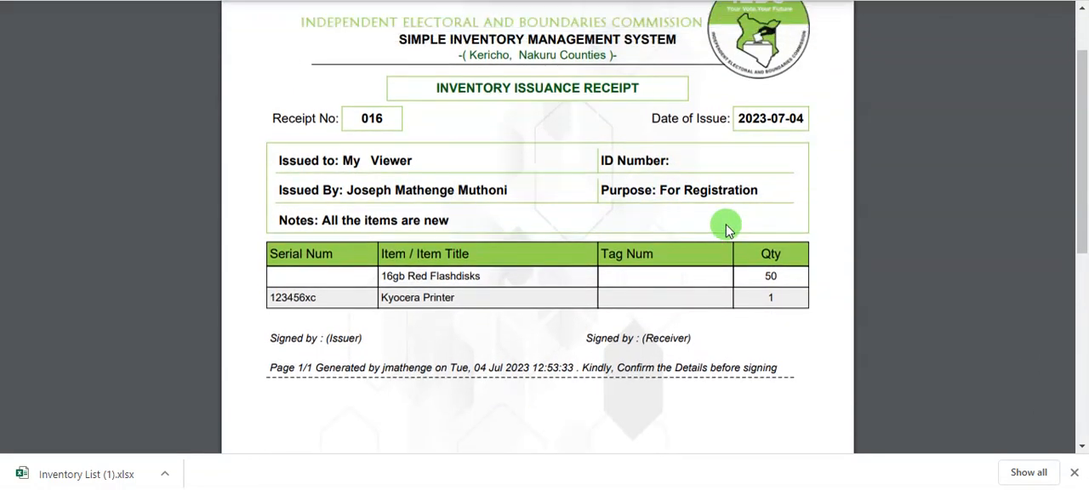
{"action": "double_click", "coordinate": [350, 160]}
{"action": "left_click_drag", "start_coordinate": [405, 161], "coordinate": [412, 161]}
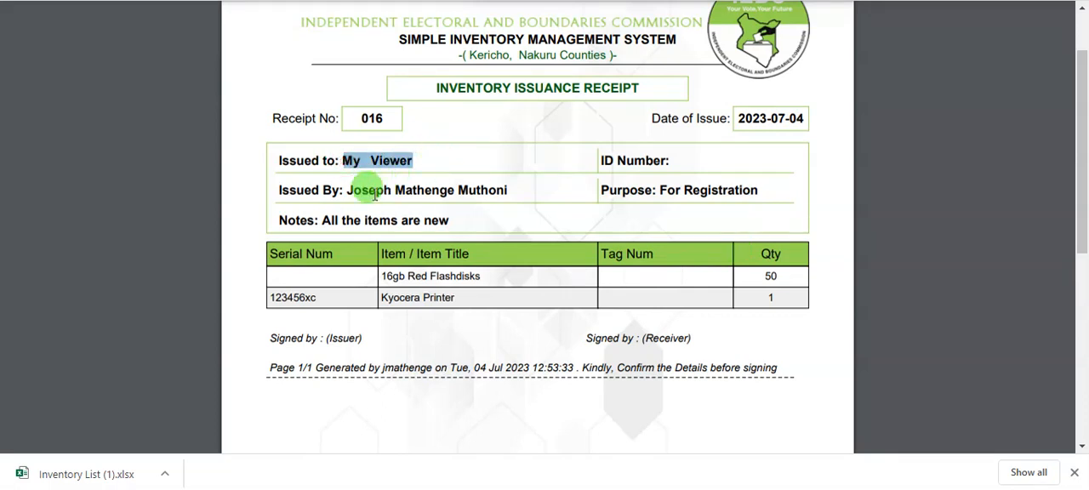
{"action": "left_click_drag", "start_coordinate": [347, 190], "coordinate": [508, 190]}
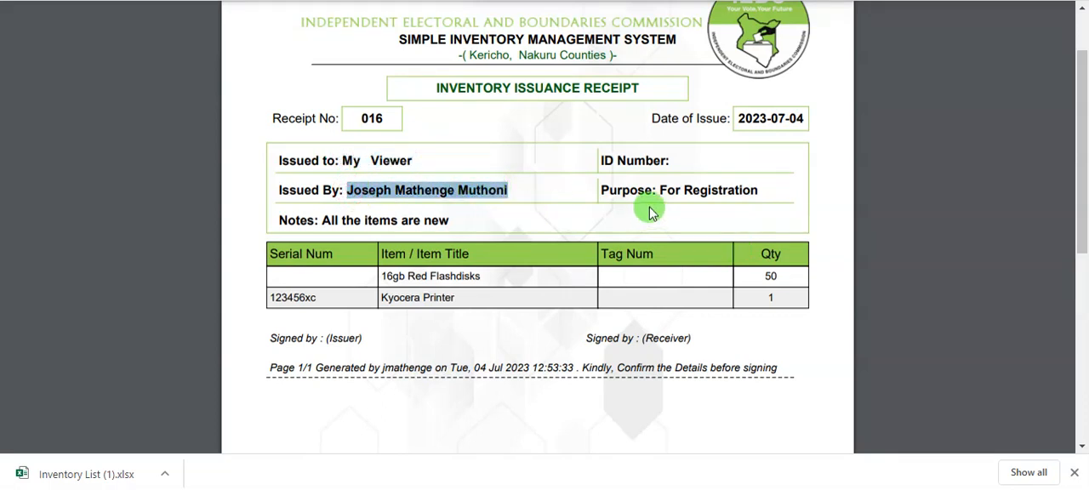
{"action": "left_click_drag", "start_coordinate": [684, 190], "coordinate": [777, 194]}
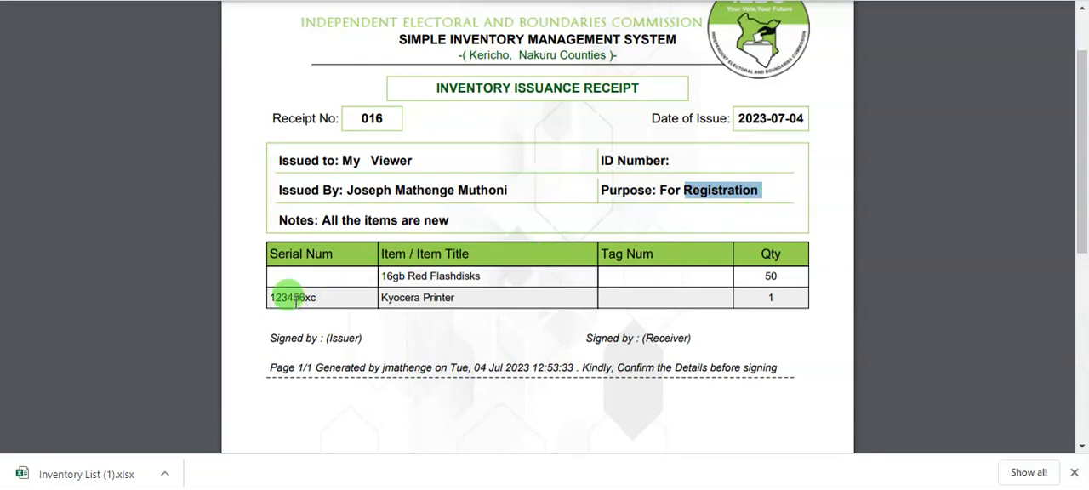
{"action": "left_click", "coordinate": [294, 282]}
{"action": "left_click_drag", "start_coordinate": [409, 275], "coordinate": [618, 275]}
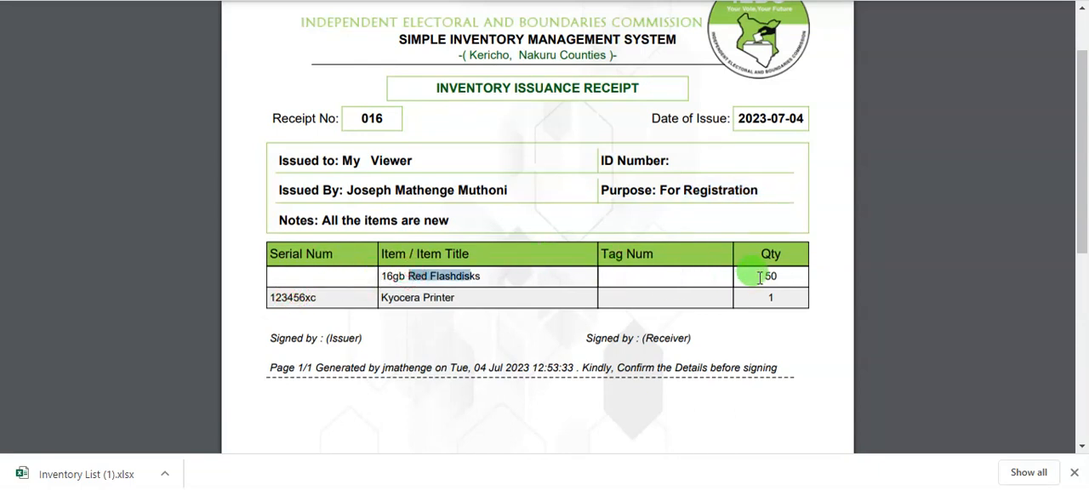
- Review the issuer and receiver signature lines on the issuance receipt and close the receipt
{"action": "scroll", "coordinate": [705, 345], "scroll_direction": "down", "scroll_amount": 2}
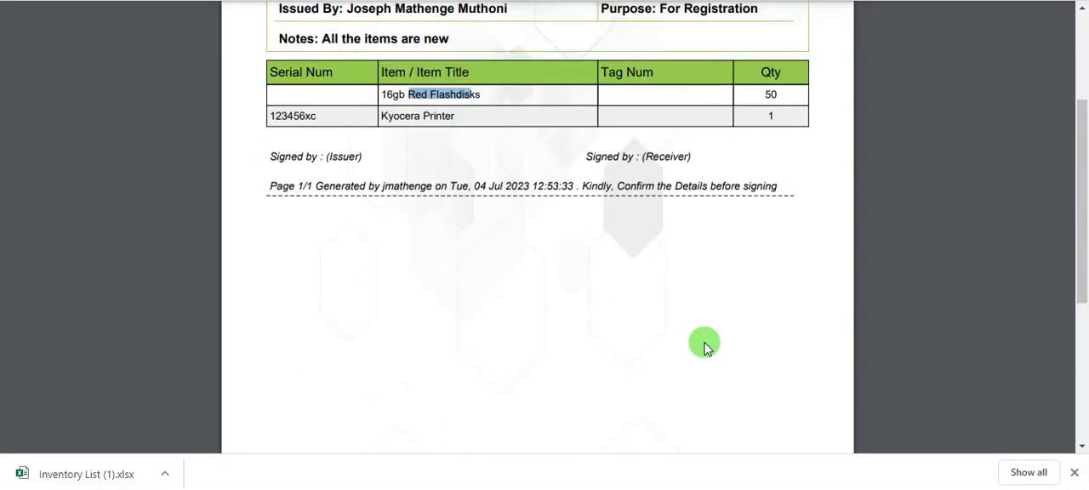
{"action": "scroll", "coordinate": [712, 340], "scroll_direction": "up", "scroll_amount": 3}
{"action": "scroll", "coordinate": [617, 297], "scroll_direction": "down", "scroll_amount": 5}
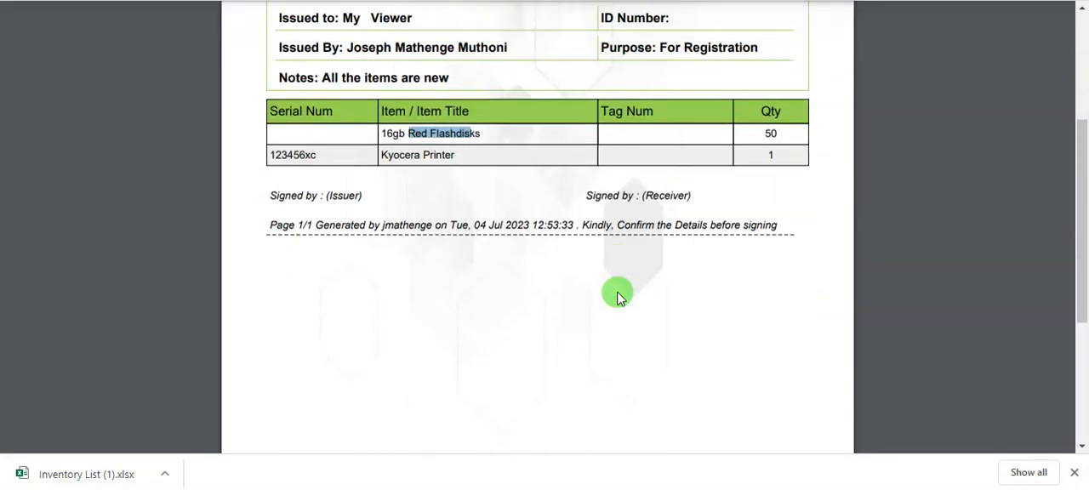
{"action": "scroll", "coordinate": [621, 300], "scroll_direction": "up", "scroll_amount": 5}
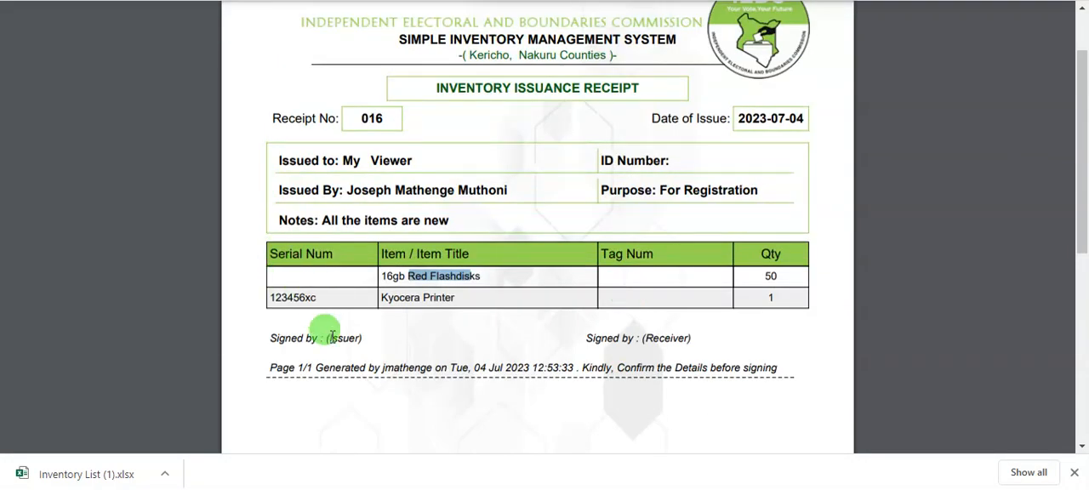
{"action": "left_click_drag", "start_coordinate": [328, 337], "coordinate": [364, 338]}
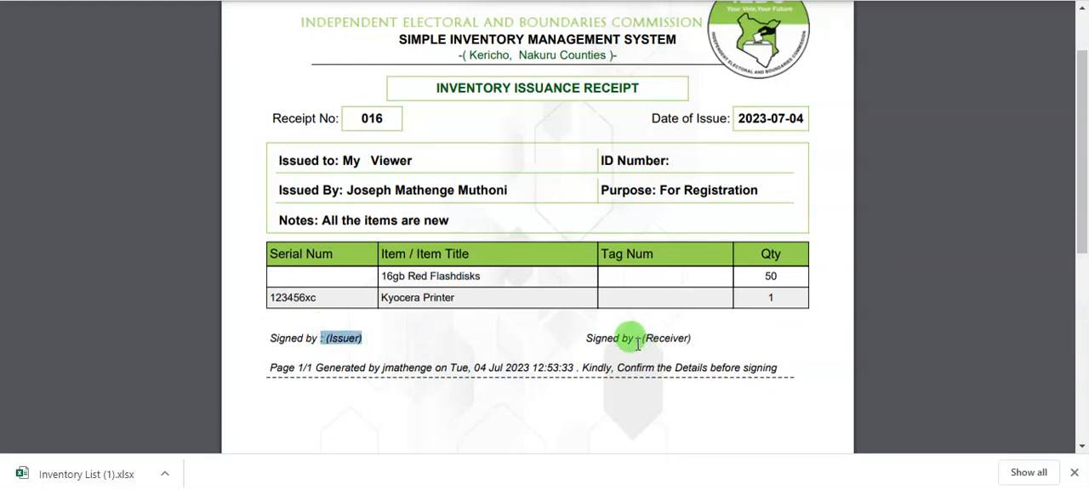
{"action": "left_click_drag", "start_coordinate": [633, 338], "coordinate": [702, 339]}
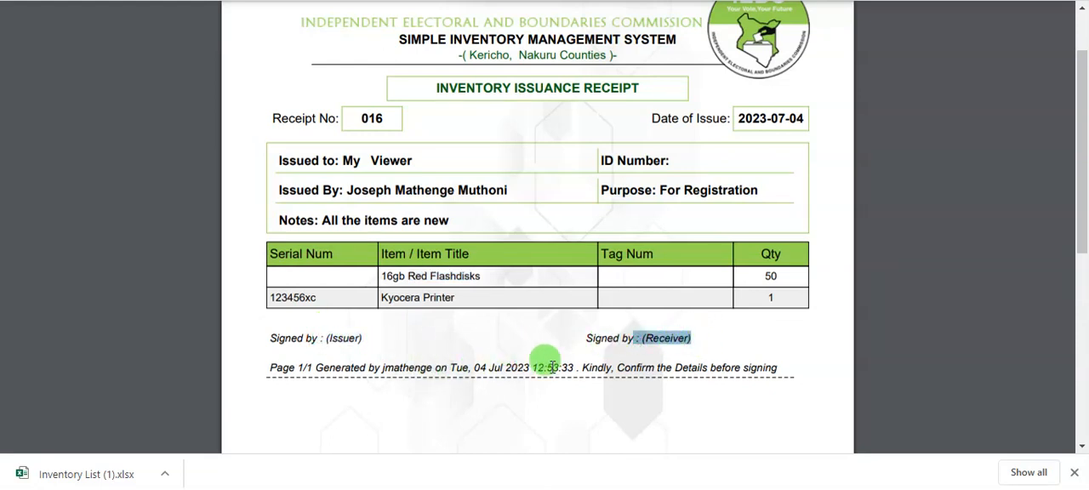
{"action": "scroll", "coordinate": [544, 364], "scroll_direction": "up", "scroll_amount": 1}
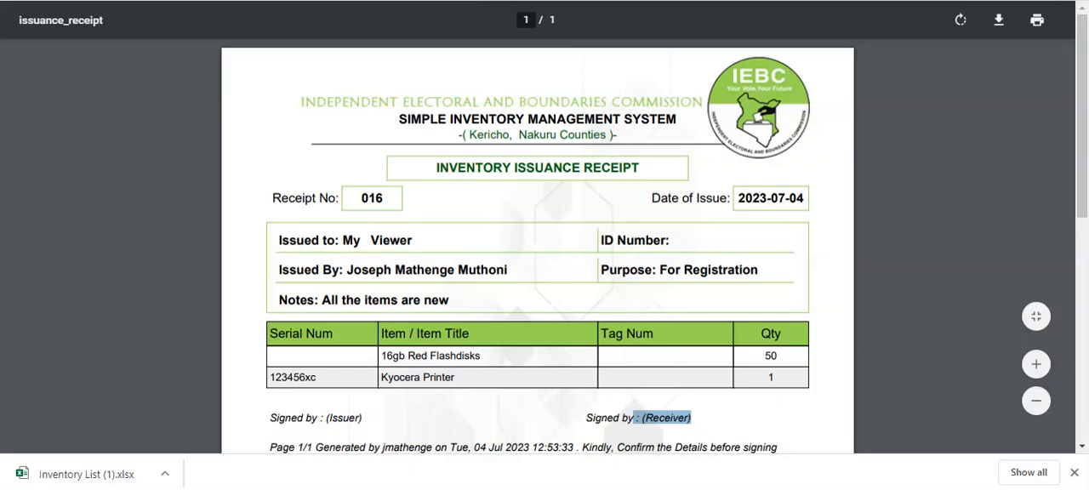
{"action": "key", "text": "ctrl+w"}
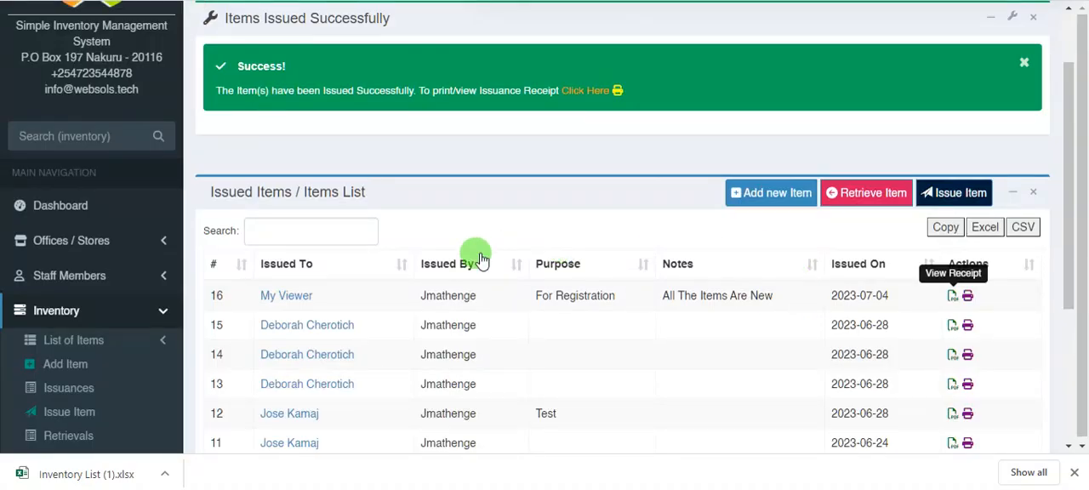
- Open the staff details of the newest issuance's recipient and check the issued and returned quantities of their items
{"action": "left_click", "coordinate": [286, 296]}
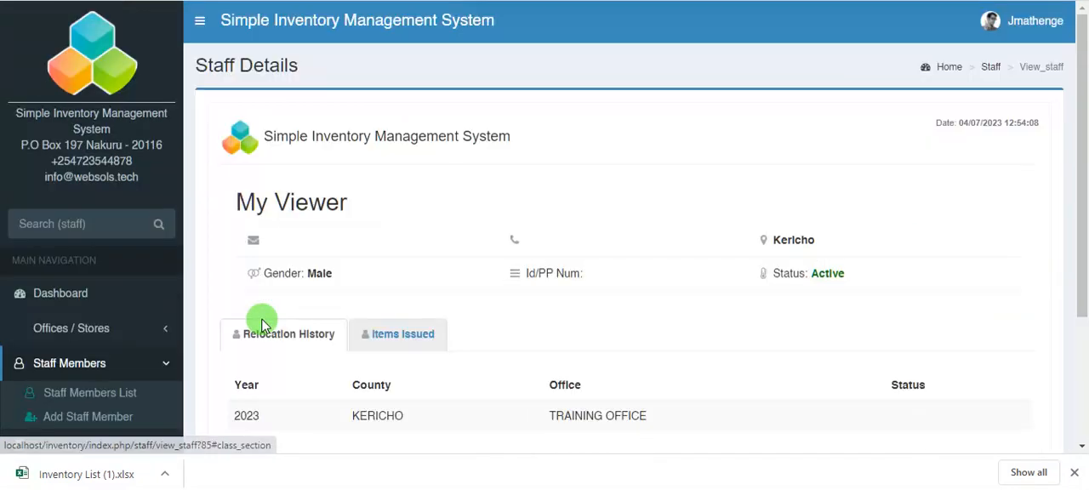
{"action": "scroll", "coordinate": [414, 324], "scroll_direction": "down", "scroll_amount": 2}
{"action": "scroll", "coordinate": [415, 325], "scroll_direction": "up", "scroll_amount": 1}
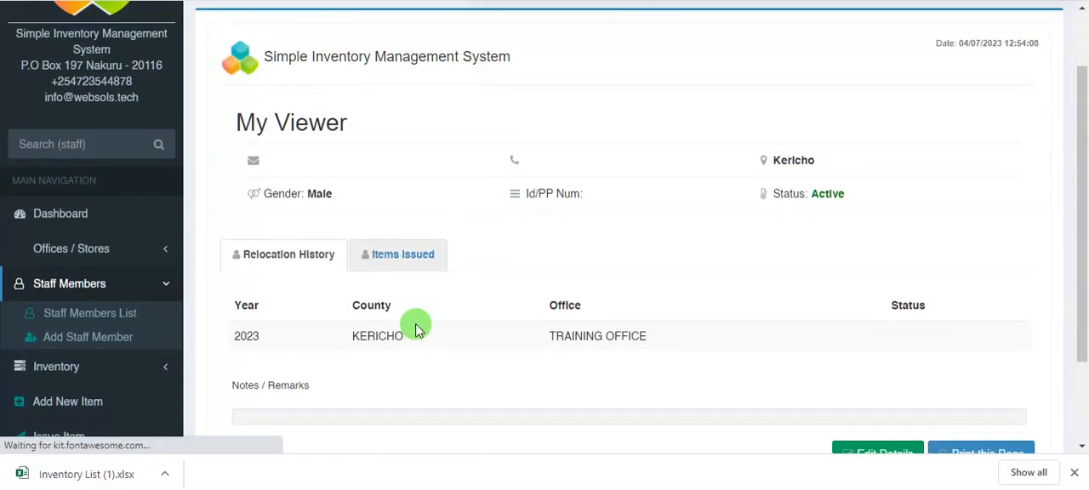
{"action": "left_click", "coordinate": [388, 256]}
{"action": "scroll", "coordinate": [341, 281], "scroll_direction": "down", "scroll_amount": 2}
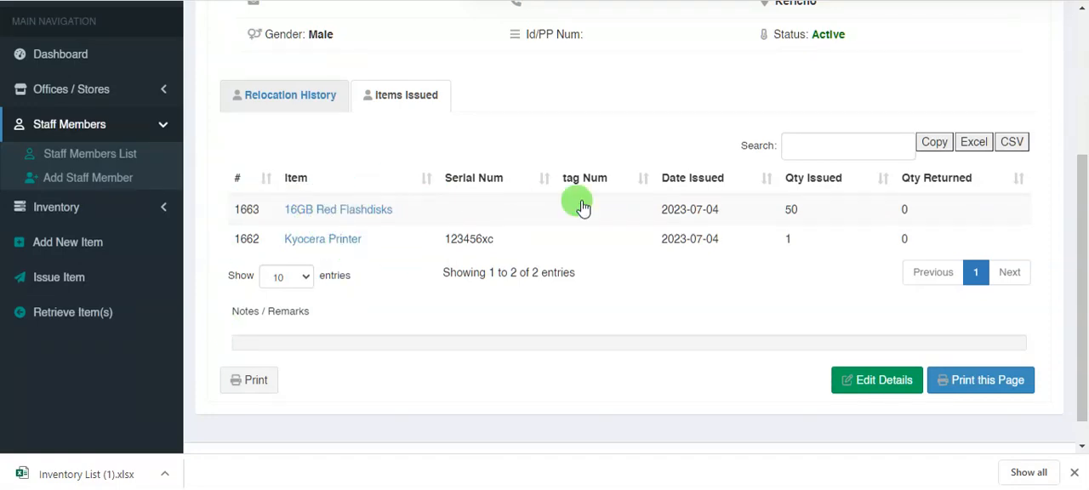
{"action": "double_click", "coordinate": [904, 209]}
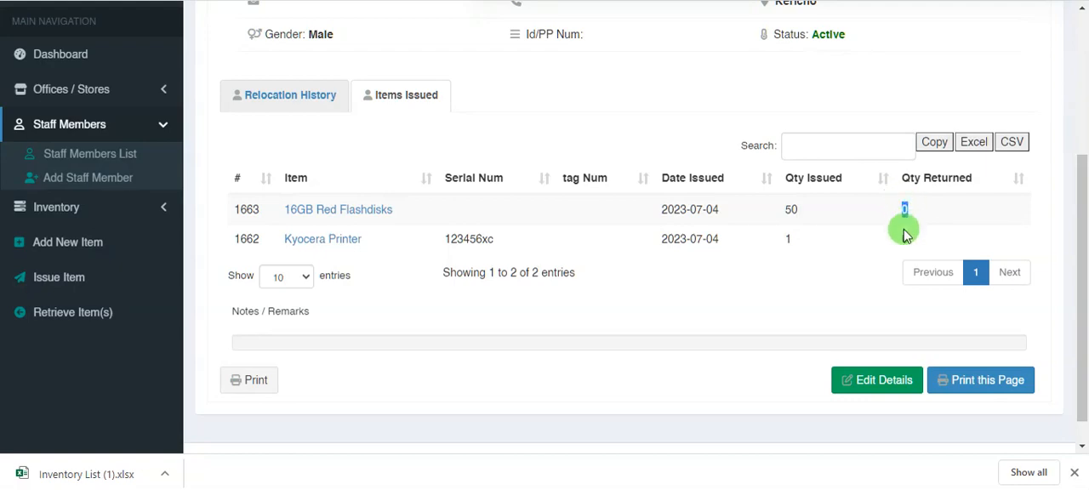
{"action": "double_click", "coordinate": [906, 242]}
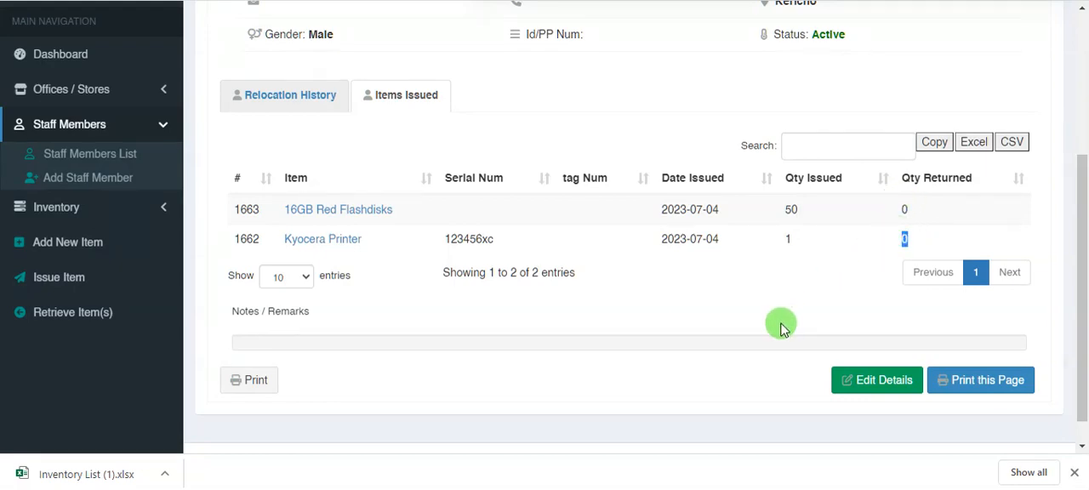
{"action": "scroll", "coordinate": [489, 383], "scroll_direction": "up", "scroll_amount": 3}
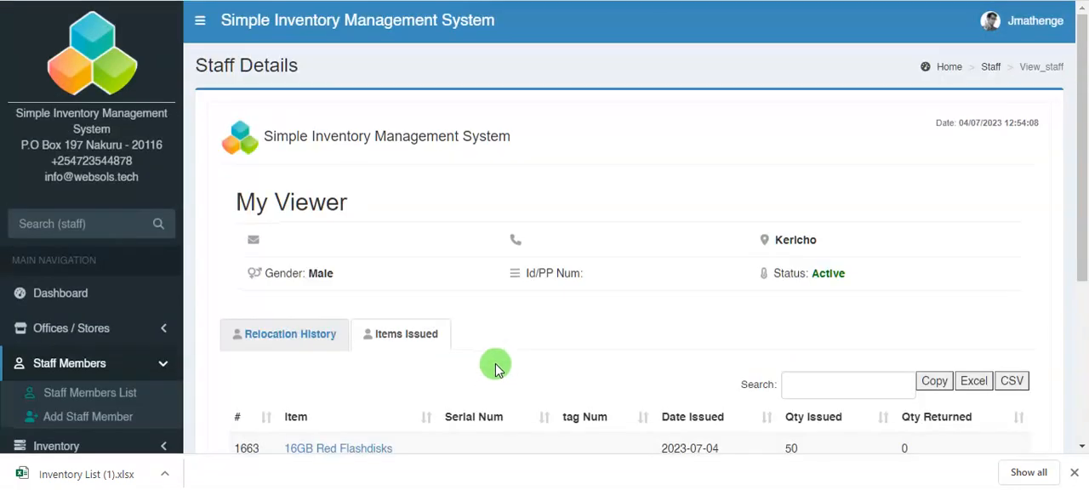
{"action": "scroll", "coordinate": [501, 363], "scroll_direction": "down", "scroll_amount": 1}
{"action": "scroll", "coordinate": [510, 361], "scroll_direction": "down", "scroll_amount": 2}
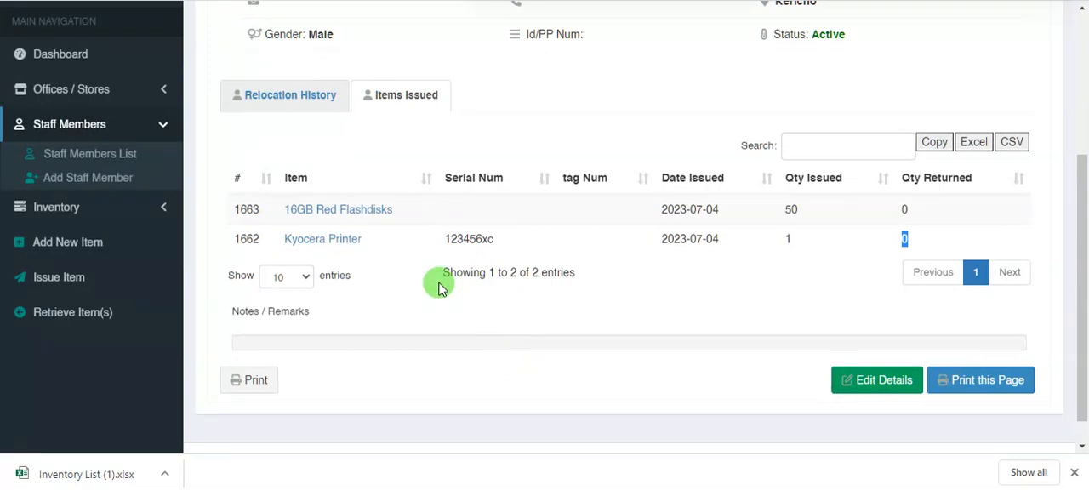
- Open the 16GB Red Flashdisks' item details from the officer's issued items and review their stock quantities and issuance summary
{"action": "left_click", "coordinate": [319, 212]}
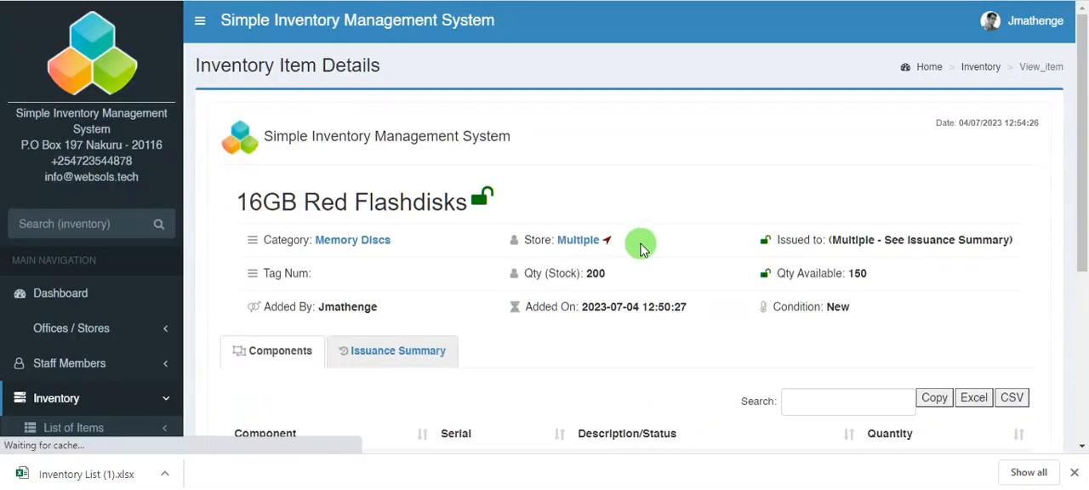
{"action": "scroll", "coordinate": [595, 250], "scroll_direction": "down", "scroll_amount": 3}
{"action": "scroll", "coordinate": [782, 301], "scroll_direction": "up", "scroll_amount": 2}
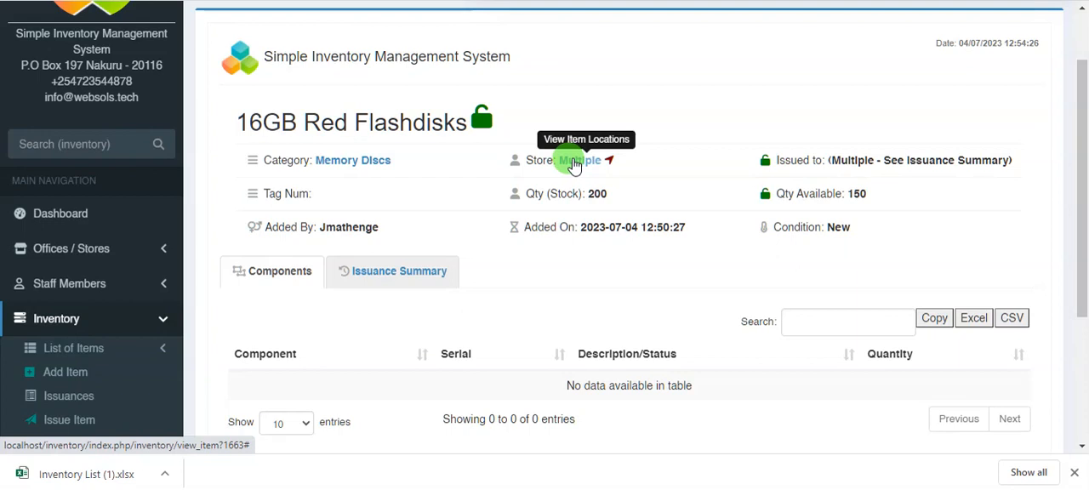
{"action": "scroll", "coordinate": [420, 214], "scroll_direction": "down", "scroll_amount": 2}
{"action": "left_click", "coordinate": [422, 111]}
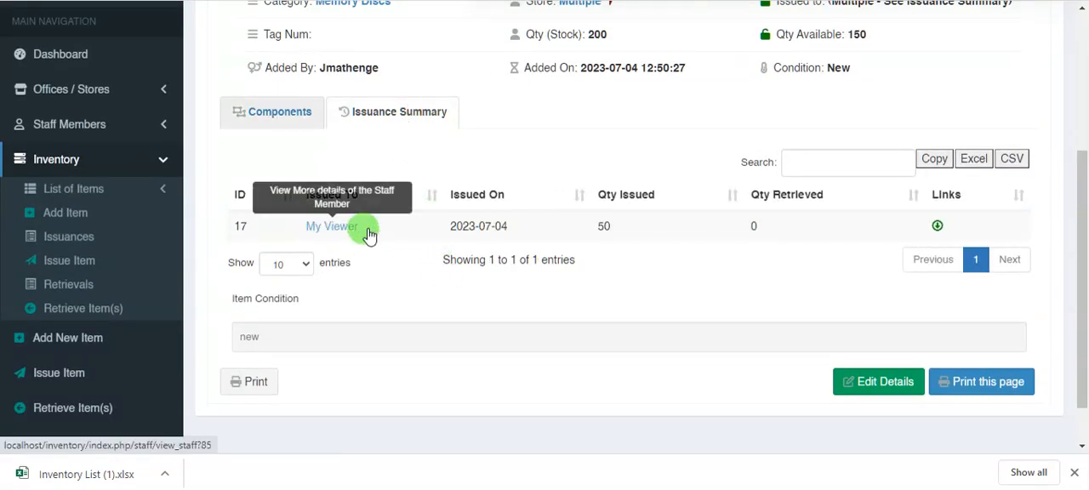
{"action": "scroll", "coordinate": [591, 293], "scroll_direction": "up", "scroll_amount": 3}
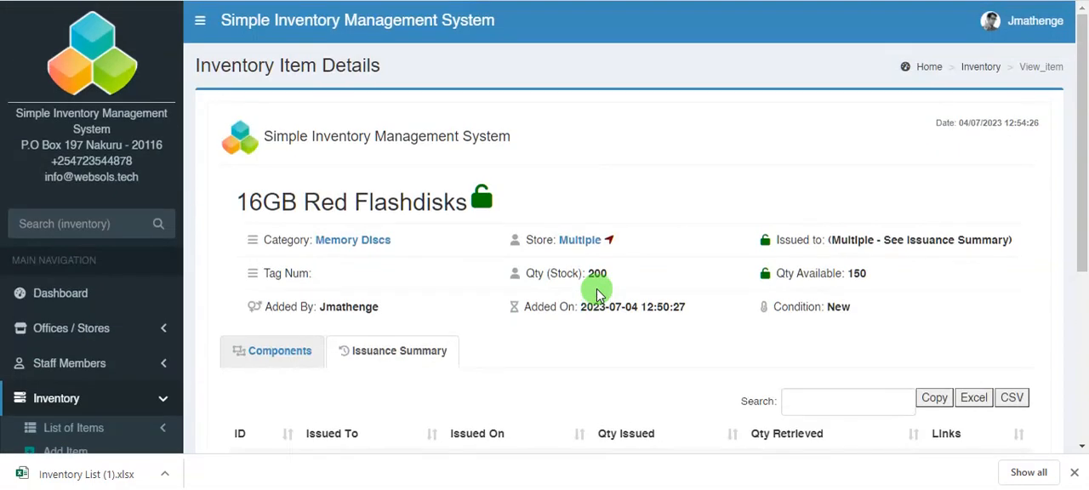
- View the flashdisks' item locations, compare the quantities in the Training Store and Training Office, and close the locations
{"action": "left_click", "coordinate": [581, 239]}
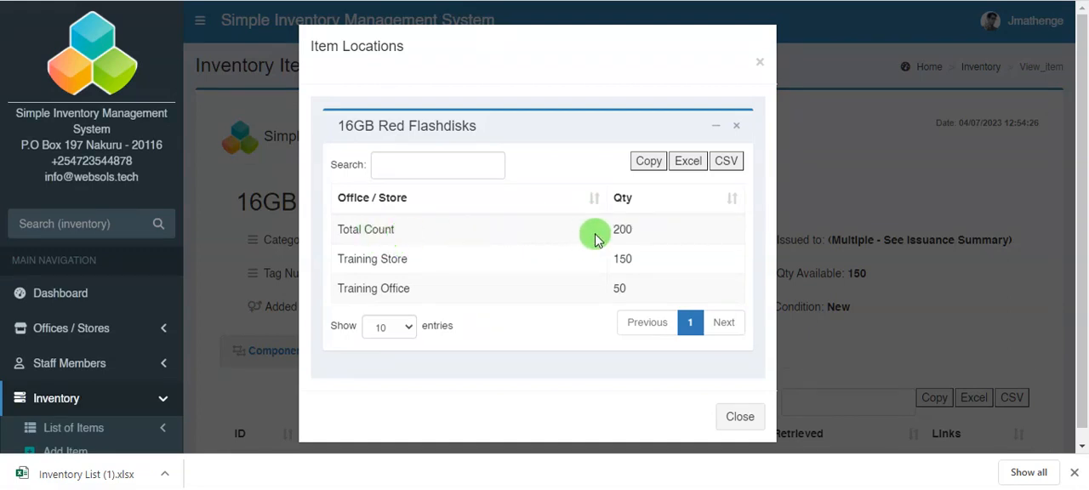
{"action": "left_click_drag", "start_coordinate": [365, 261], "coordinate": [625, 254]}
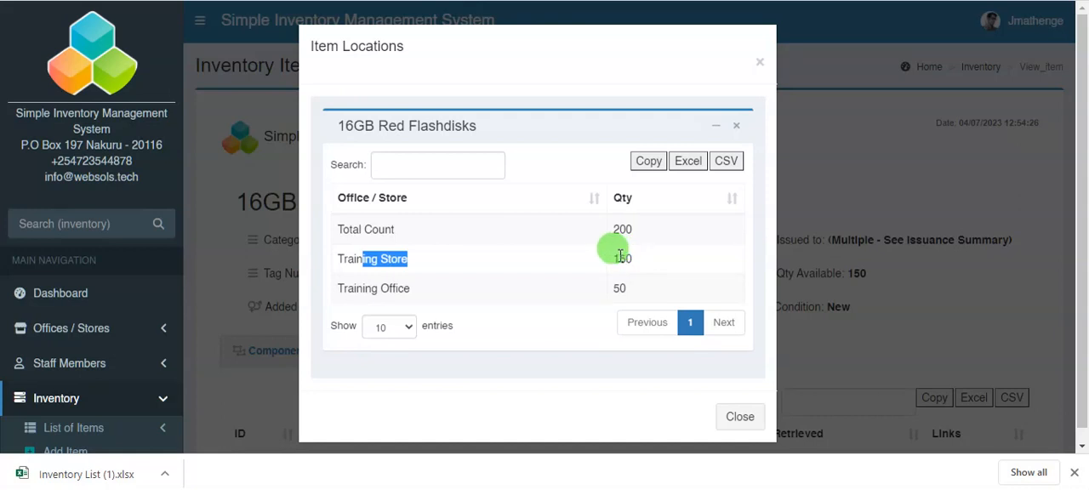
{"action": "double_click", "coordinate": [621, 257]}
{"action": "left_click_drag", "start_coordinate": [391, 290], "coordinate": [621, 288]}
{"action": "double_click", "coordinate": [617, 287]}
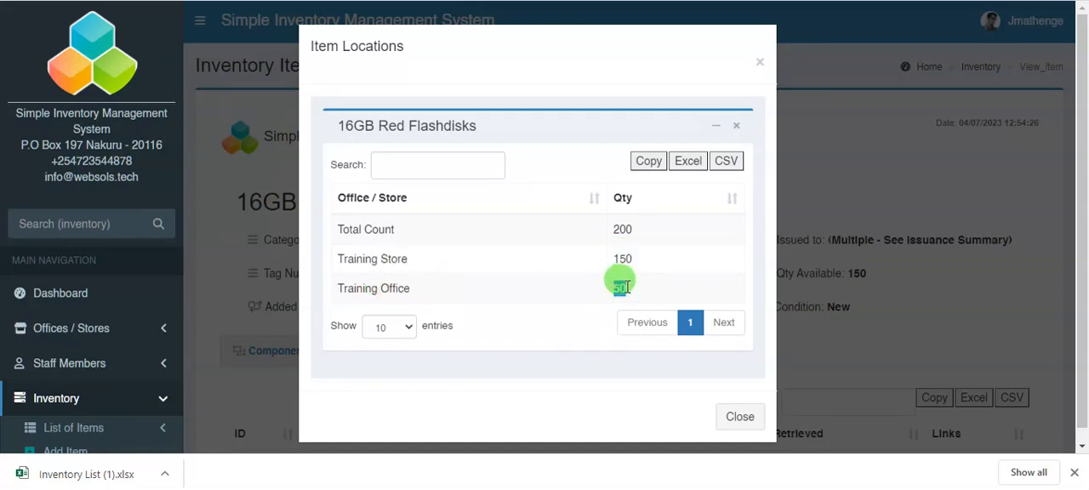
{"action": "left_click", "coordinate": [760, 63]}
{"action": "scroll", "coordinate": [425, 272], "scroll_direction": "down", "scroll_amount": 2}
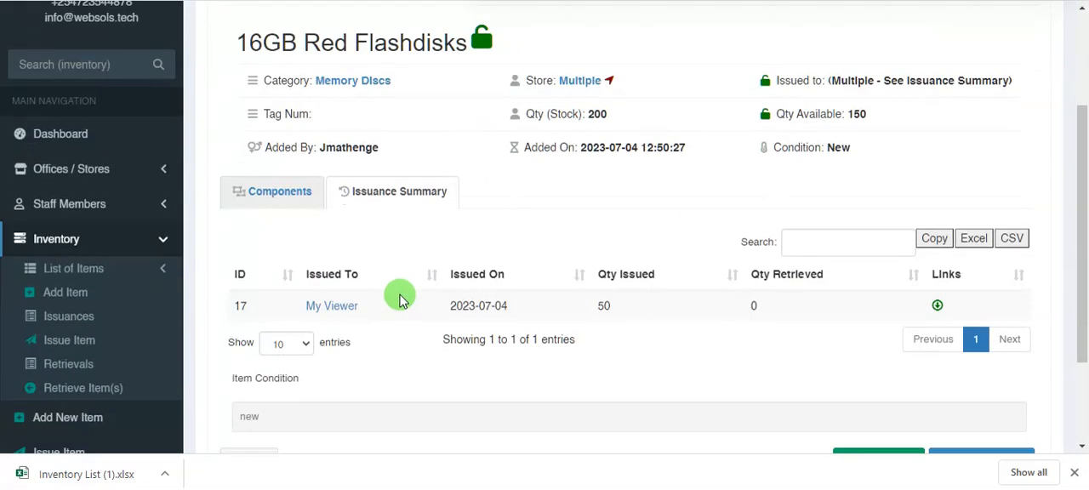
- Open the Training Office's details from the stores list and examine the items held in that office
{"action": "left_click", "coordinate": [46, 168]}
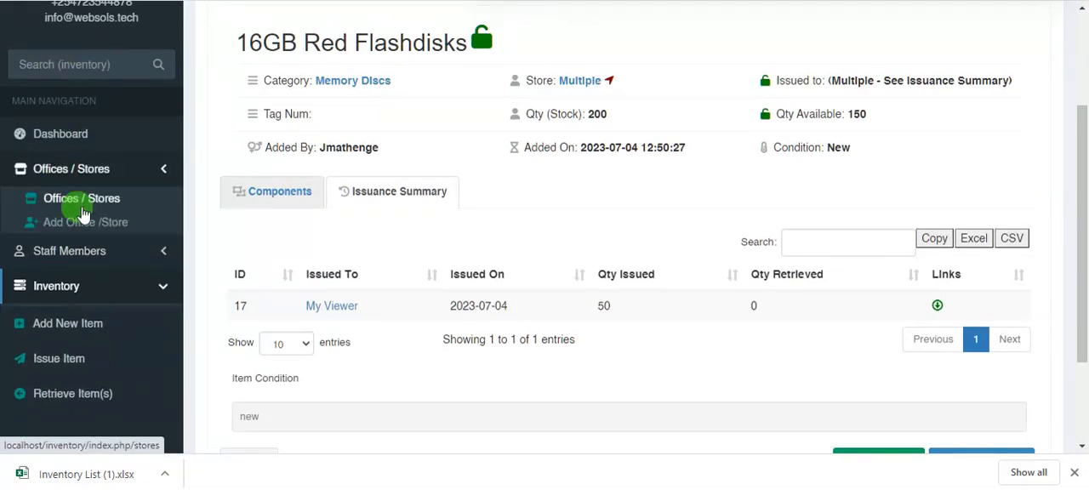
{"action": "left_click", "coordinate": [88, 204]}
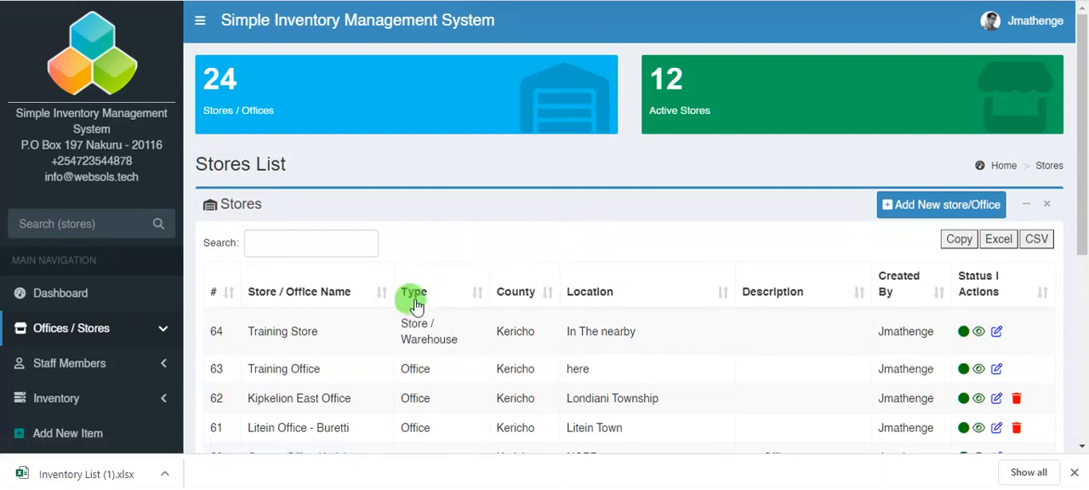
{"action": "left_click", "coordinate": [977, 371]}
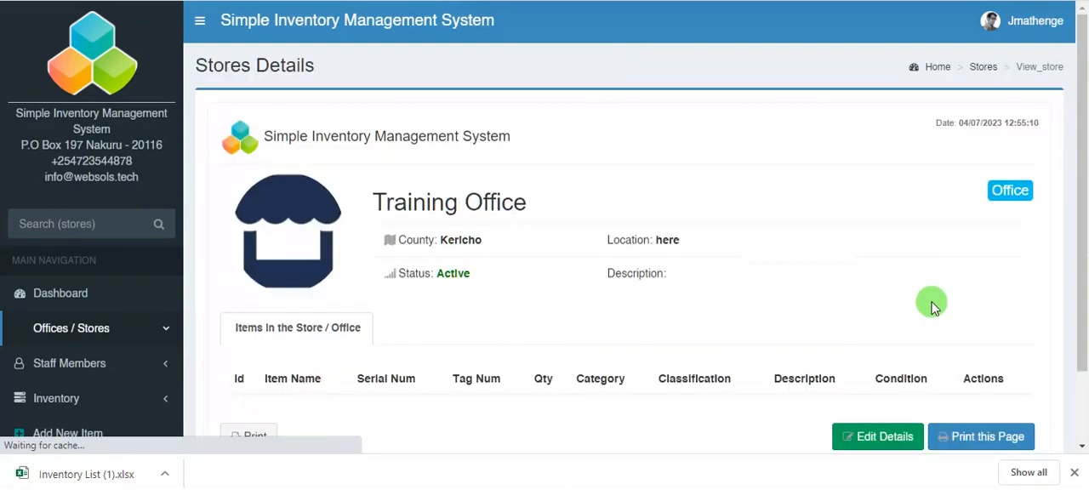
{"action": "scroll", "coordinate": [642, 260], "scroll_direction": "down", "scroll_amount": 2}
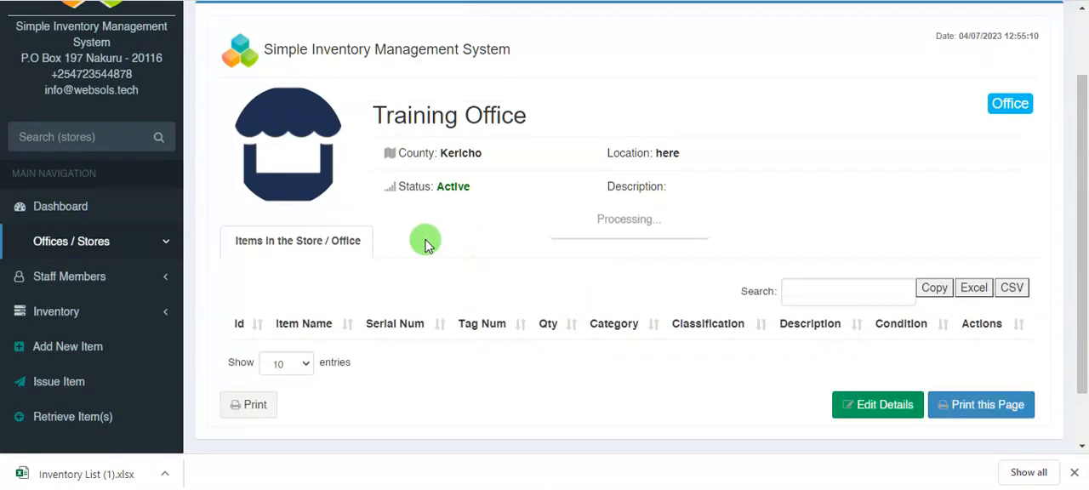
{"action": "scroll", "coordinate": [383, 238], "scroll_direction": "down", "scroll_amount": 3}
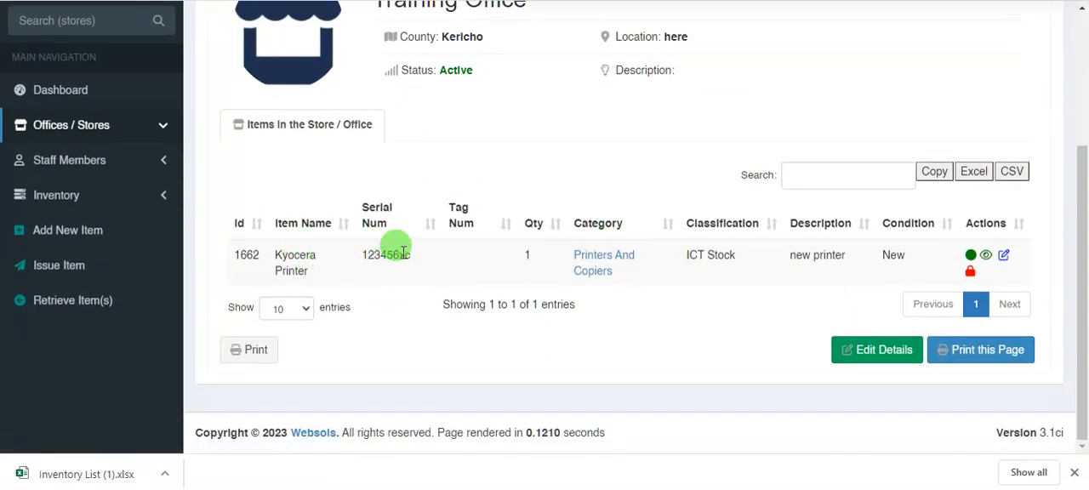
{"action": "scroll", "coordinate": [356, 234], "scroll_direction": "up", "scroll_amount": 2}
{"action": "scroll", "coordinate": [367, 235], "scroll_direction": "down", "scroll_amount": 2}
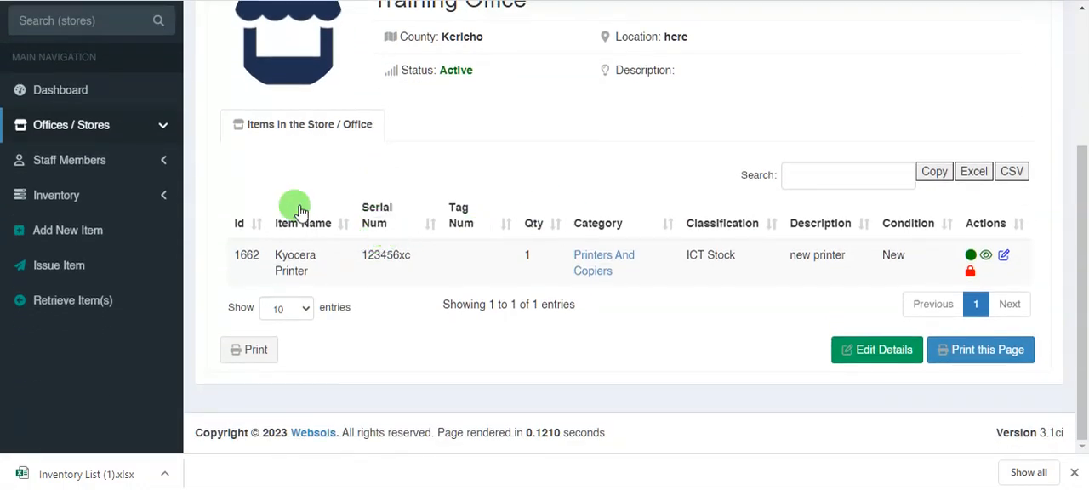
{"action": "scroll", "coordinate": [119, 210], "scroll_direction": "up", "scroll_amount": 4}
{"action": "scroll", "coordinate": [374, 289], "scroll_direction": "down", "scroll_amount": 2}
{"action": "scroll", "coordinate": [430, 286], "scroll_direction": "up", "scroll_amount": 3}
{"action": "scroll", "coordinate": [51, 311], "scroll_direction": "down", "scroll_amount": 2}
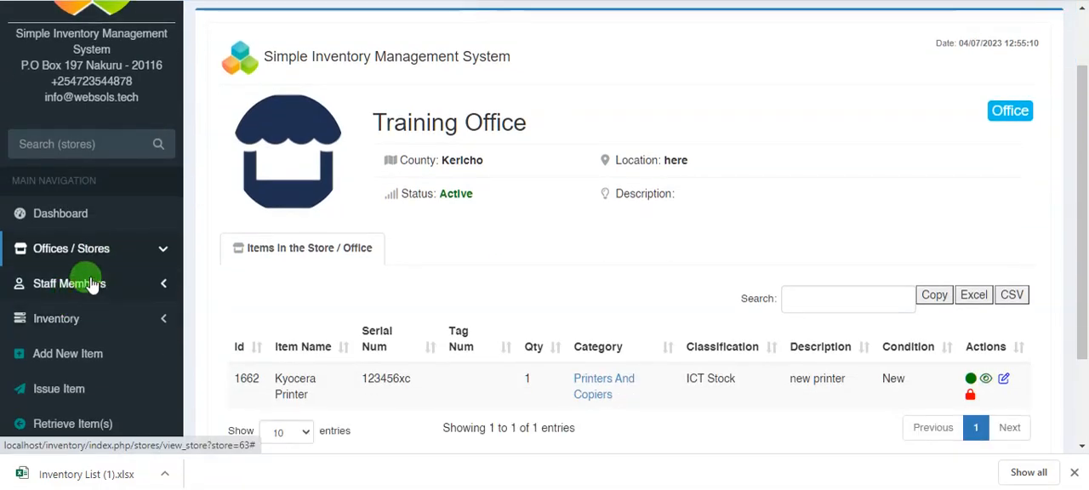